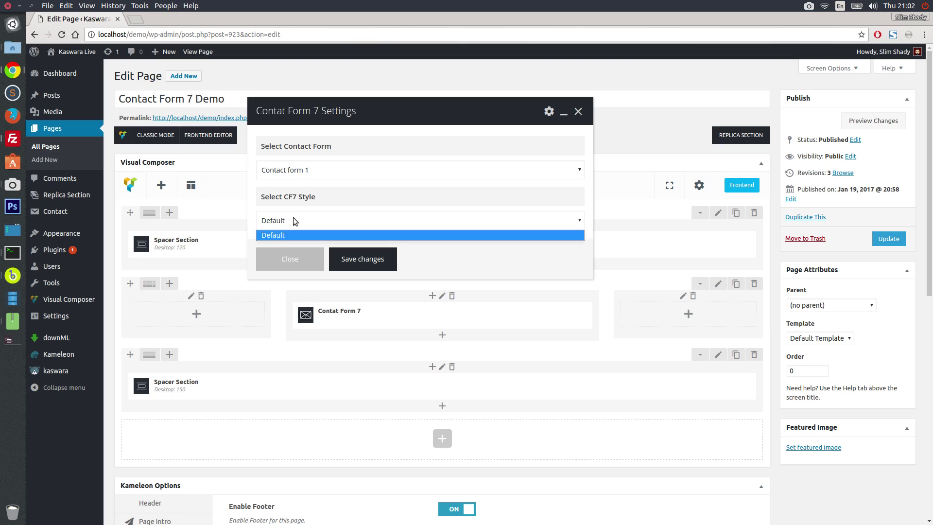
Step: Keep the Default CF7 style for the contact form element, save its settings and update the page
click(295, 219)
click(363, 259)
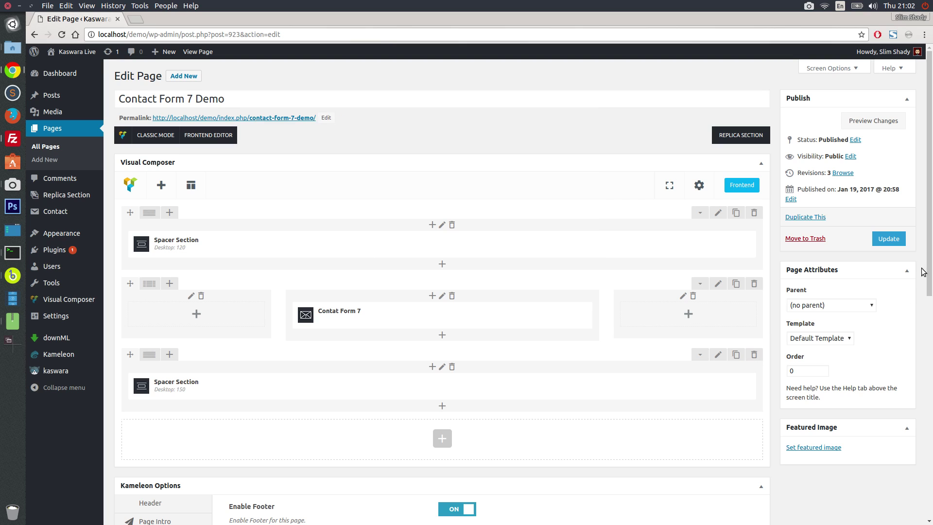
click(890, 241)
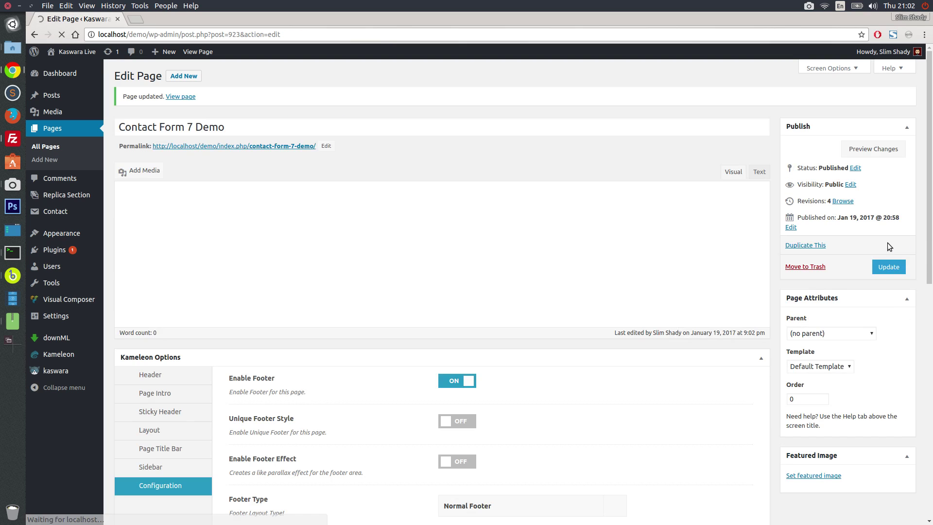
Step: View the published Contact Form 7 Demo page and check how its name, last name and email fields look when active
middle_click(296, 146)
click(187, 22)
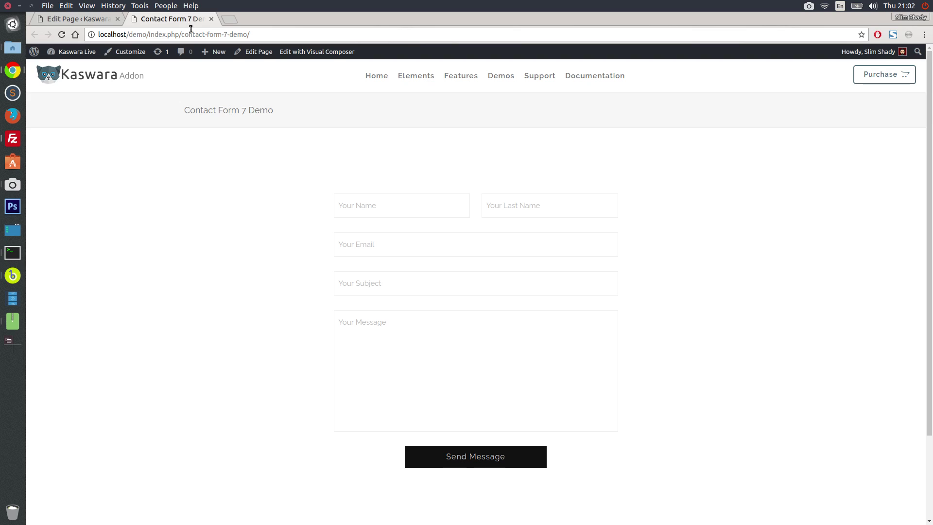
click(391, 209)
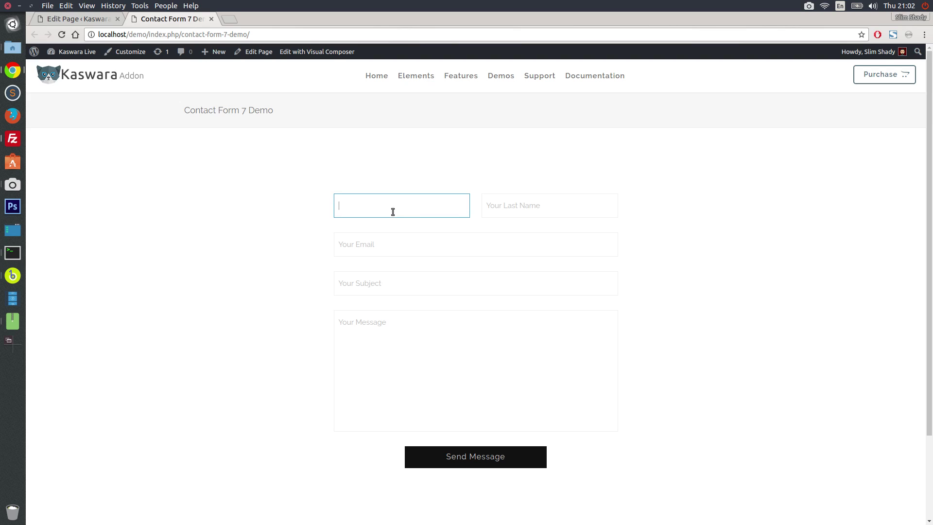
click(501, 207)
click(426, 239)
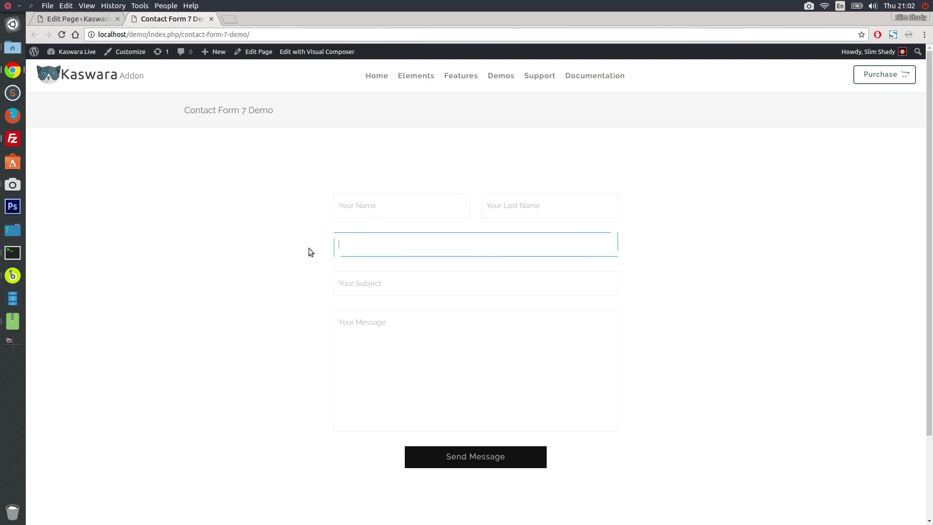
click(275, 244)
Step: Open Kaswara's Contact Form 7 Designer from the WordPress admin and create a new style named "myfirststyle"
click(83, 21)
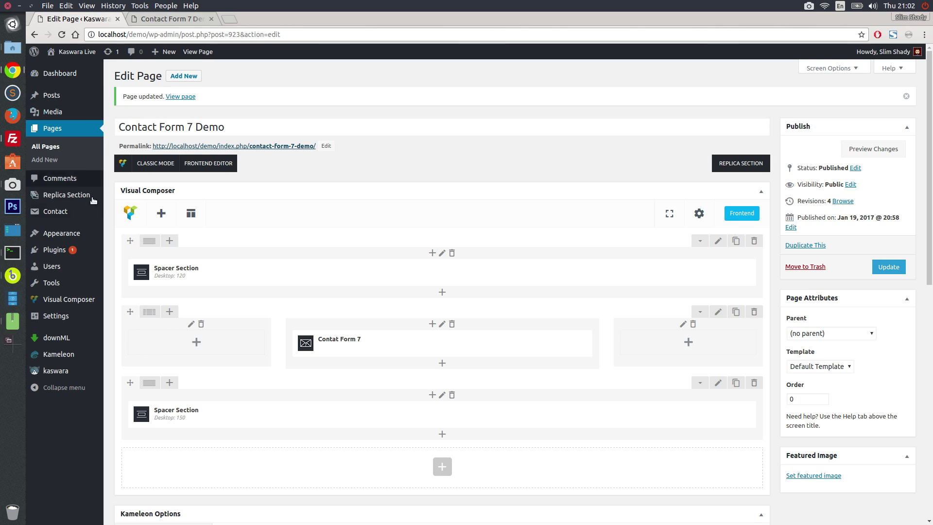
click(60, 370)
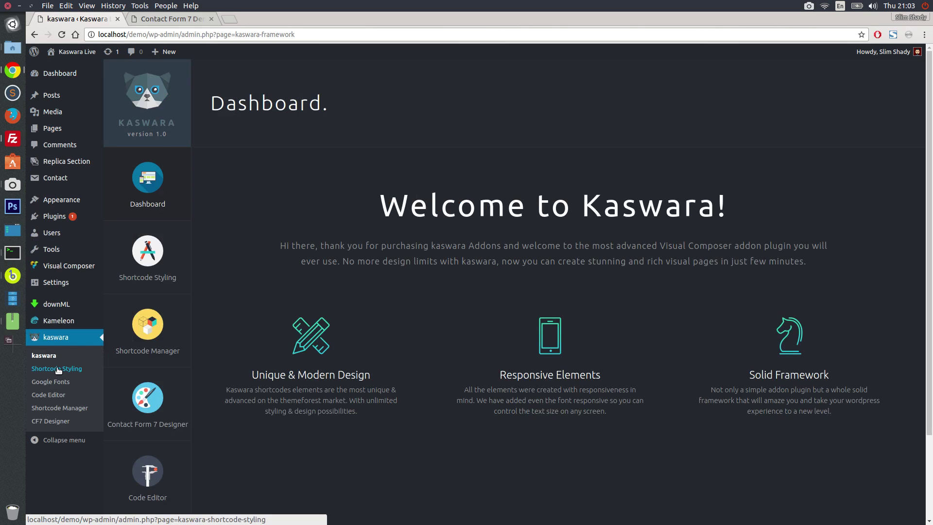
click(148, 396)
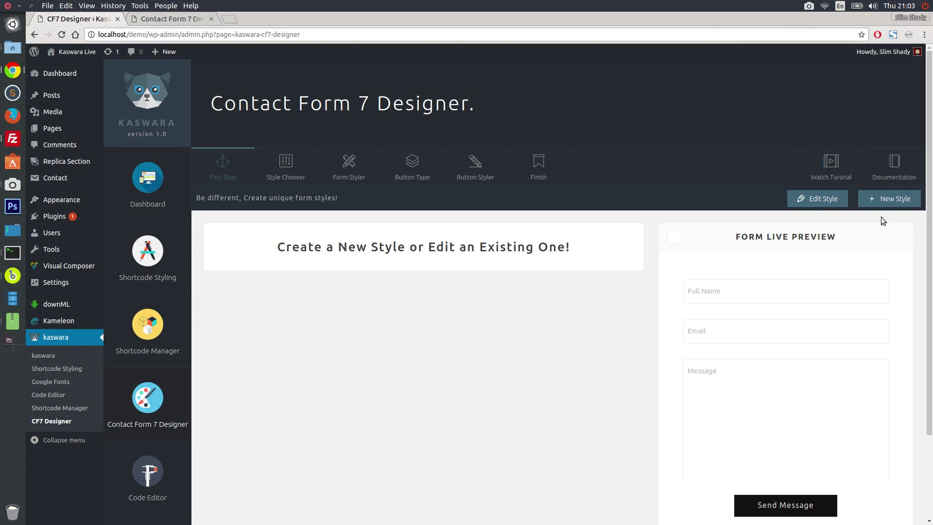
click(880, 201)
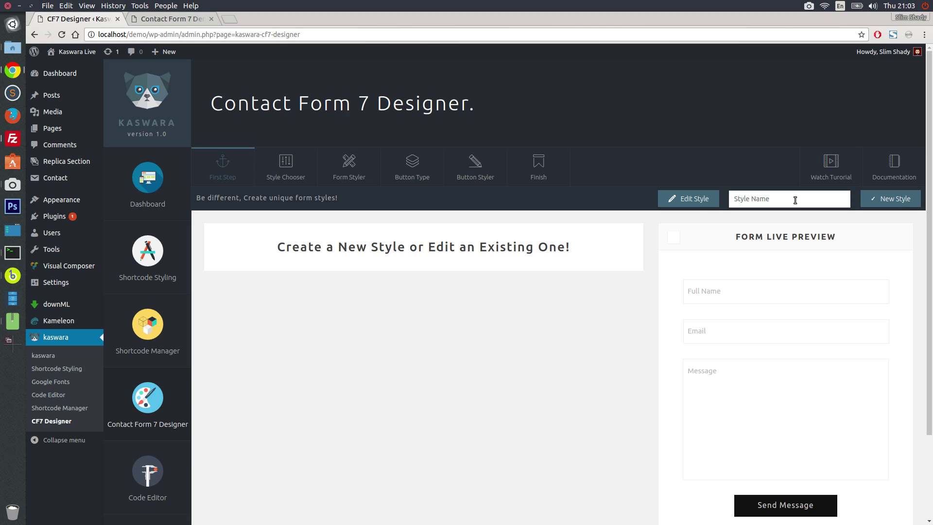
text(myfirststyle)
click(884, 201)
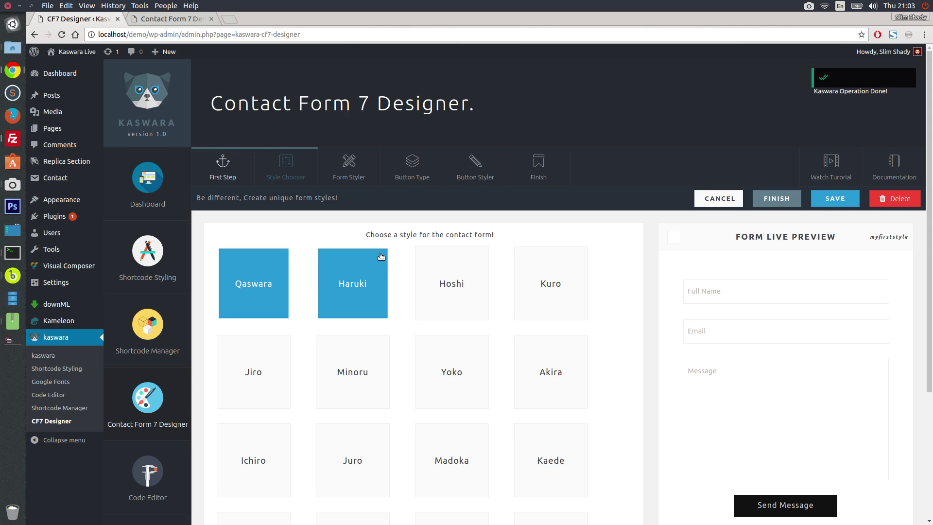
Step: Look through the available form styles and test the default Qaswara style's name and email fields in the live preview
scroll(381, 256, down, 5)
scroll(381, 256, up, 5)
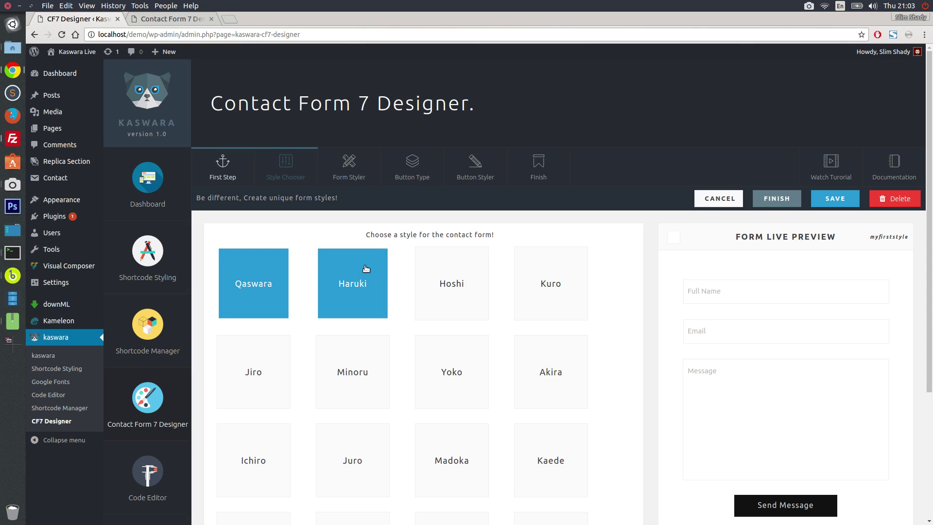
click(777, 293)
click(735, 325)
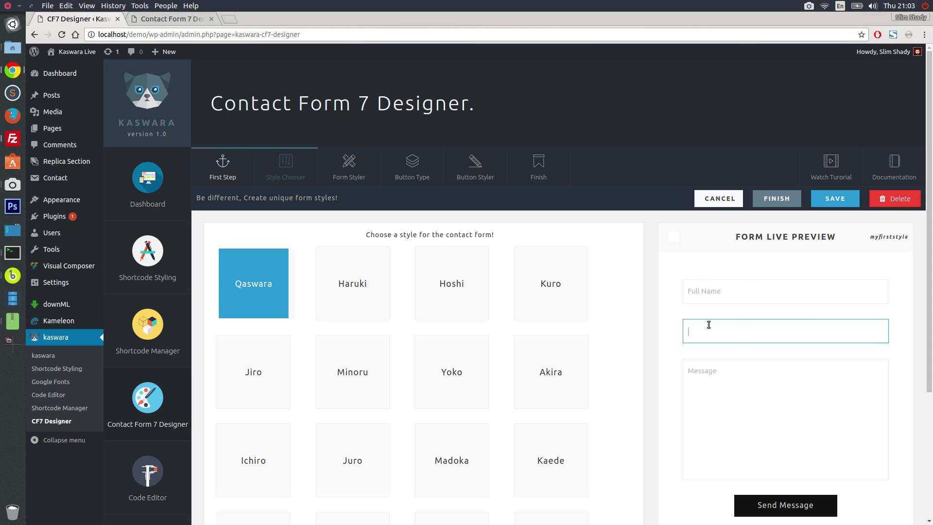
Step: Try the Haruki form style and test its name, email and message fields in the live preview
click(364, 278)
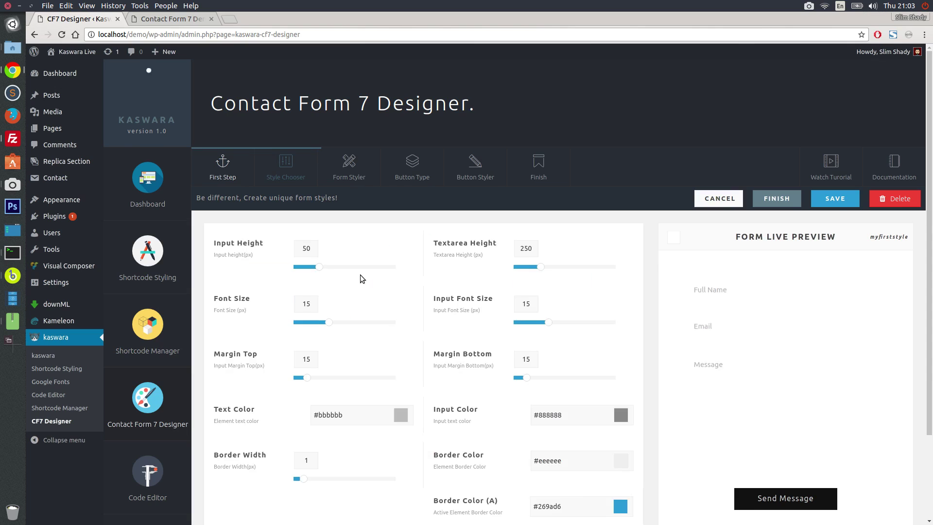
click(740, 293)
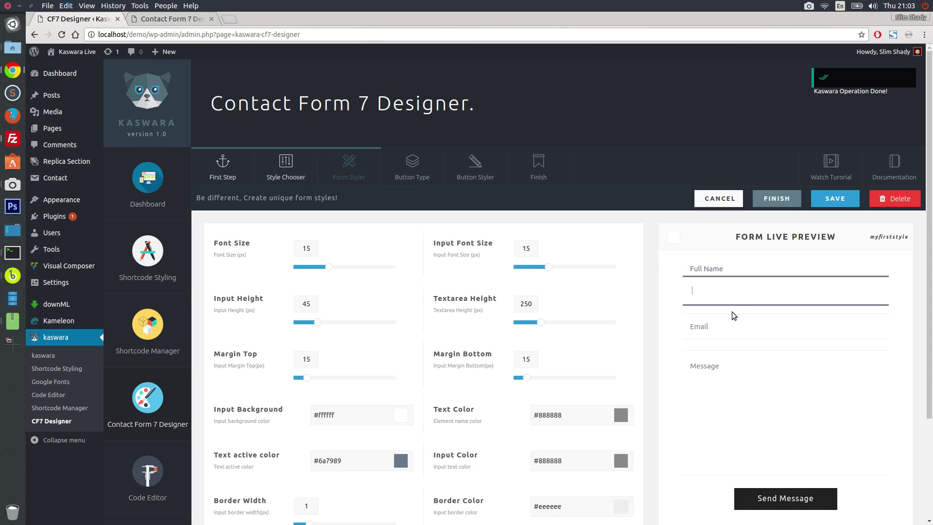
click(714, 329)
click(714, 368)
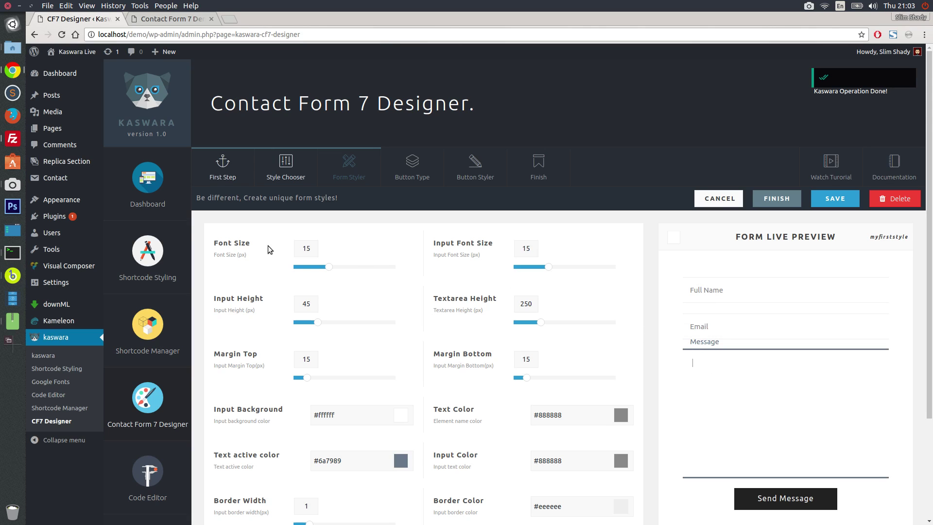
Step: Apply the Hoshi form style and test its name, email and message fields in the live preview
click(286, 173)
click(428, 267)
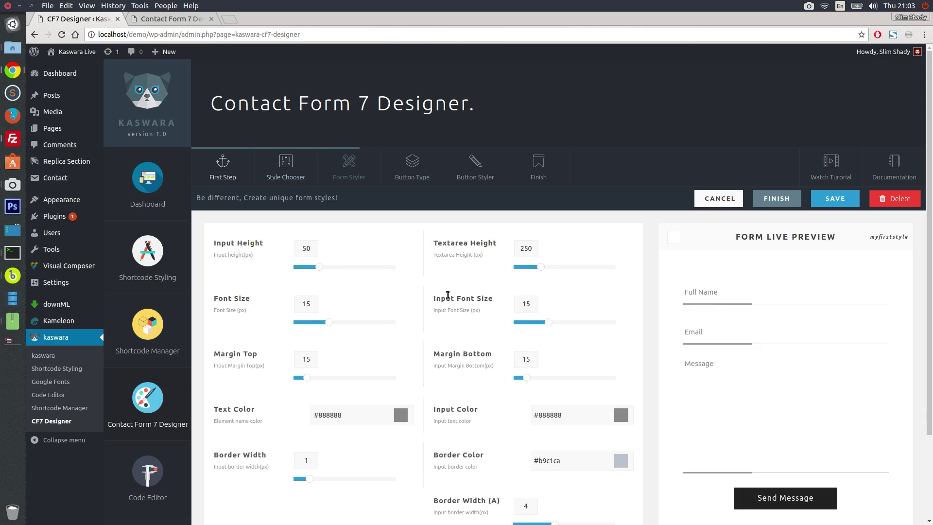
click(705, 292)
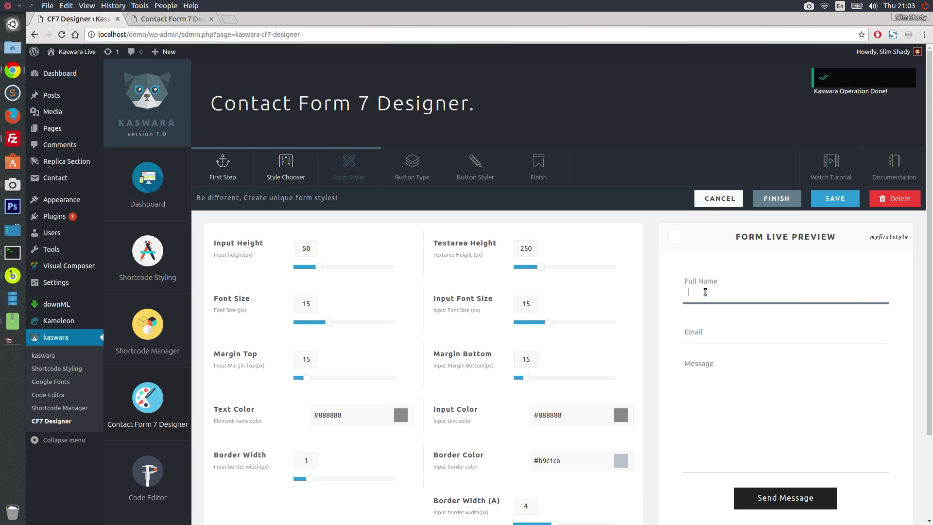
click(712, 335)
click(699, 364)
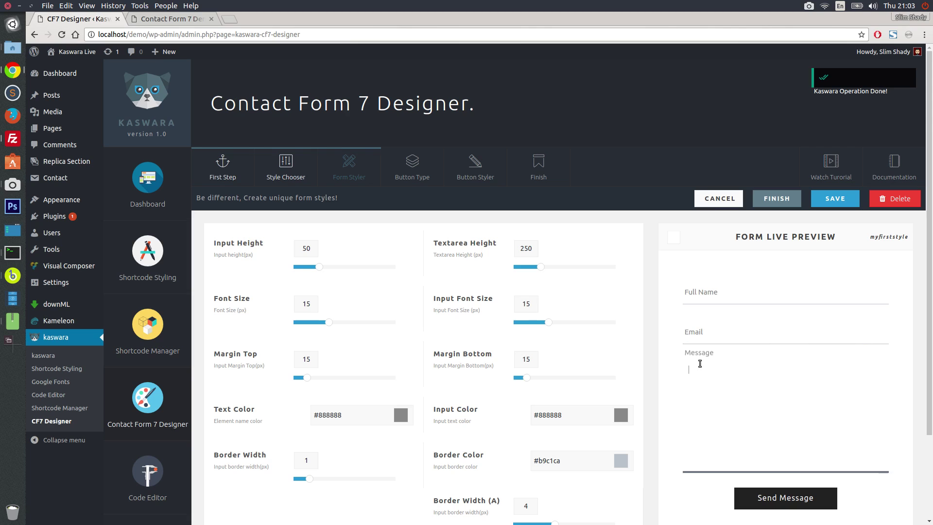
click(673, 281)
Step: Set the form's input height to 51 px, top margin to 40 px and bottom margin to 29 px
scroll(348, 197, down, 1)
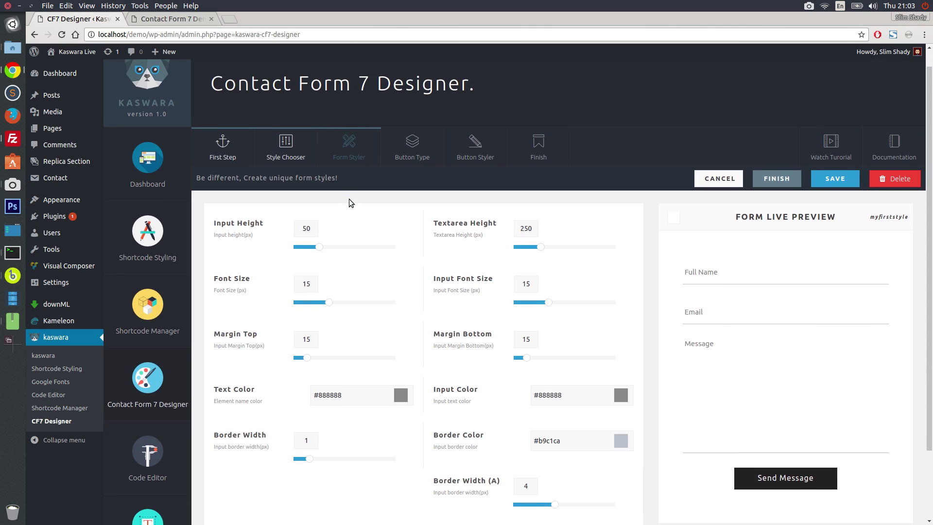
scroll(350, 202, down, 1)
mouse_move(320, 215)
mouse_down()
mouse_move(338, 214)
mouse_move(321, 215)
mouse_up()
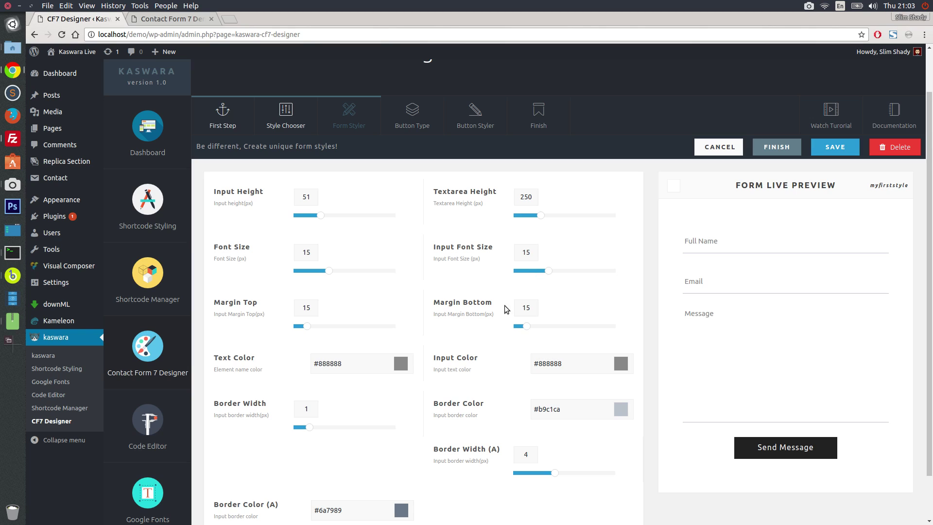
drag(310, 326, 324, 326)
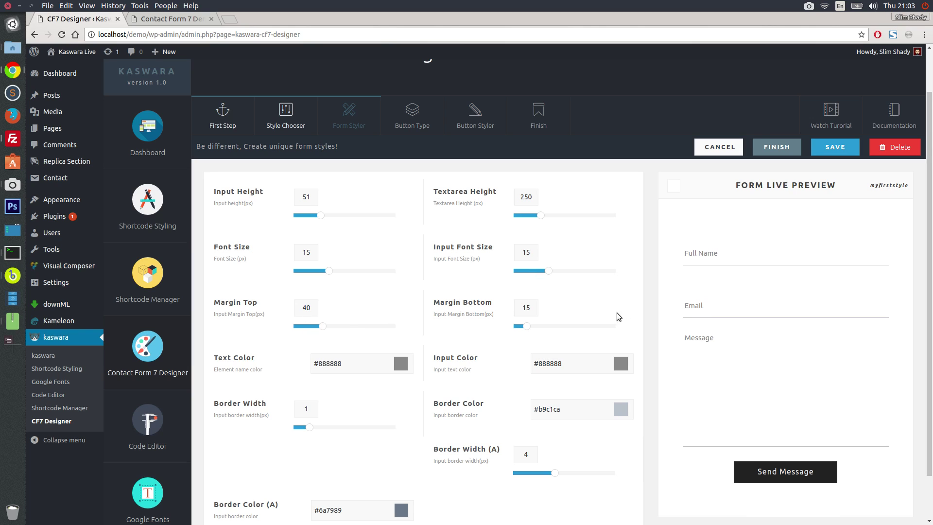
drag(530, 329, 535, 328)
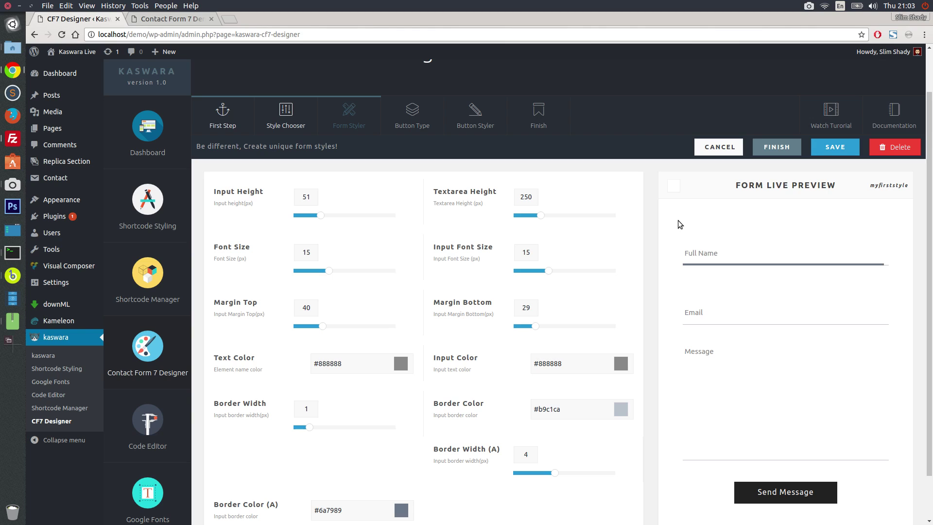
Step: Set the active border color of the form inputs to red, rgba(240, 9, 56, 1)
scroll(533, 272, down, 2)
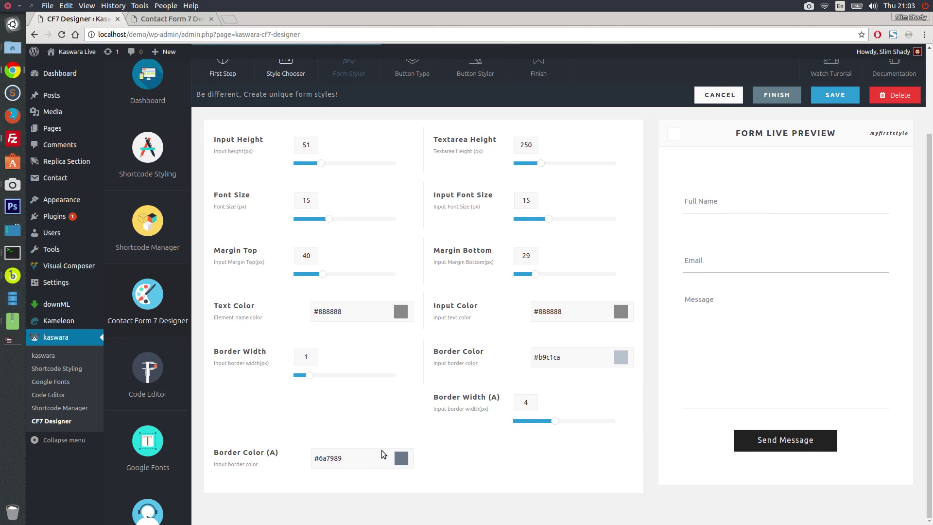
click(364, 459)
scroll(407, 393, down, 1)
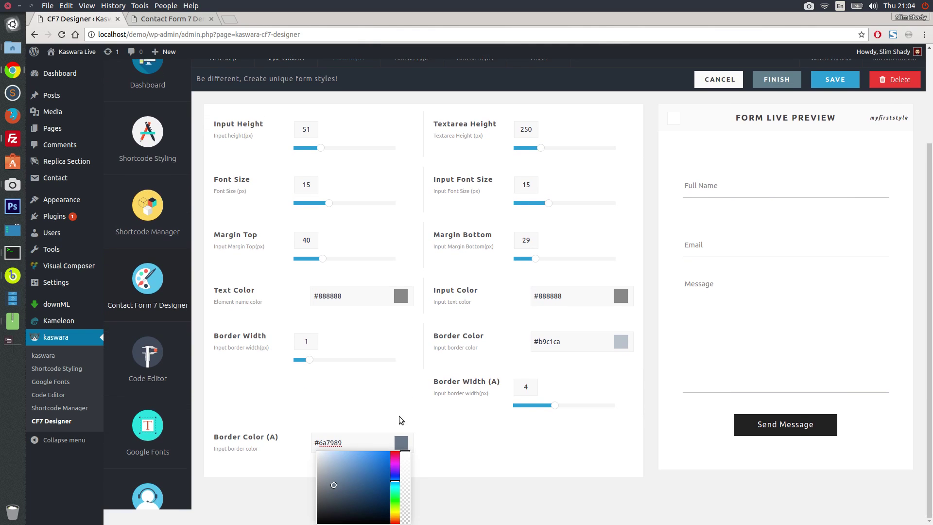
drag(395, 480, 386, 455)
click(469, 453)
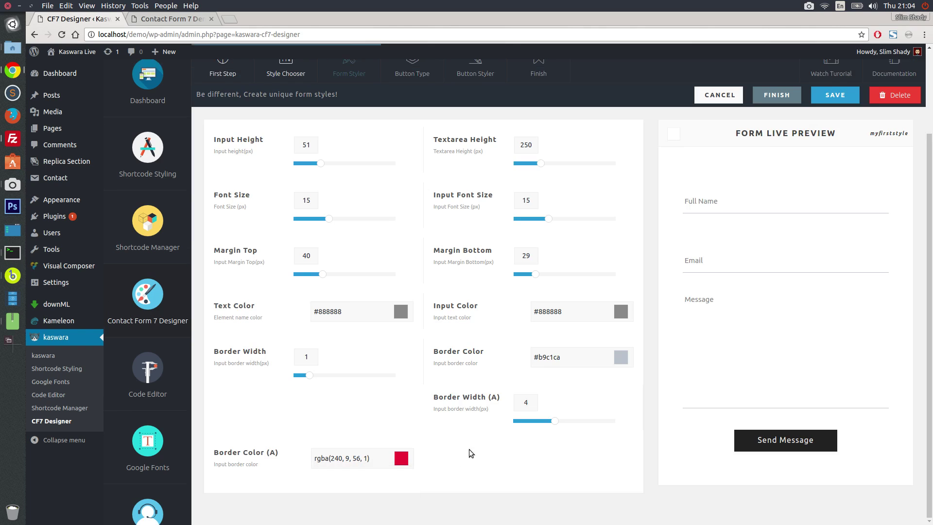
Step: Check the active border on the full name, email and message fields in the live preview
click(713, 209)
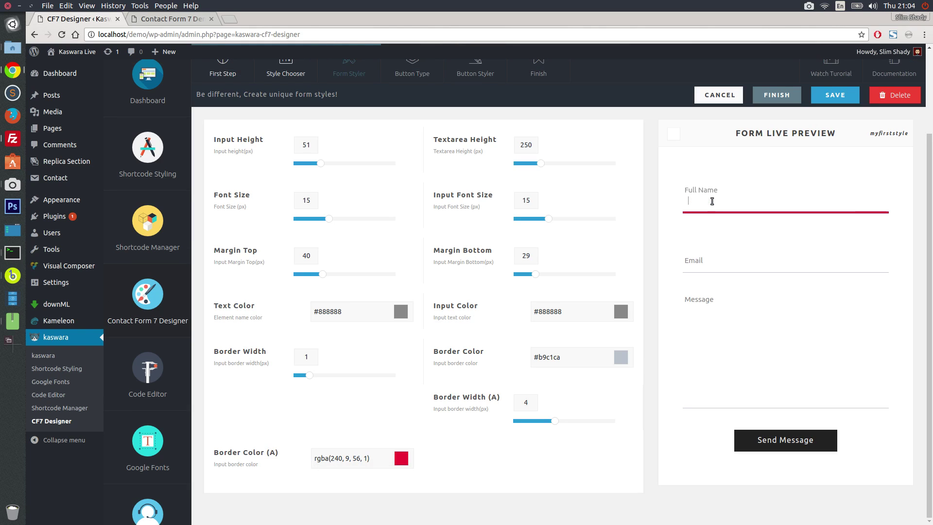
click(714, 259)
click(711, 316)
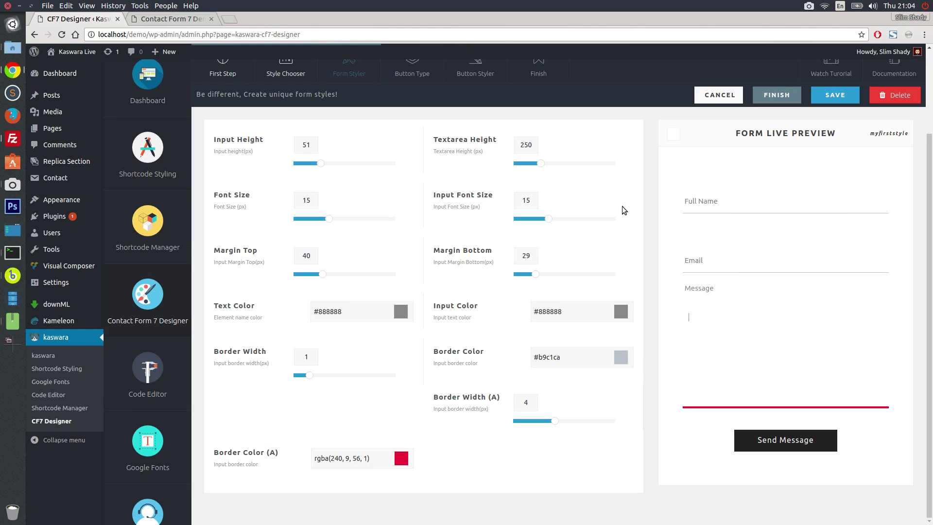
click(682, 164)
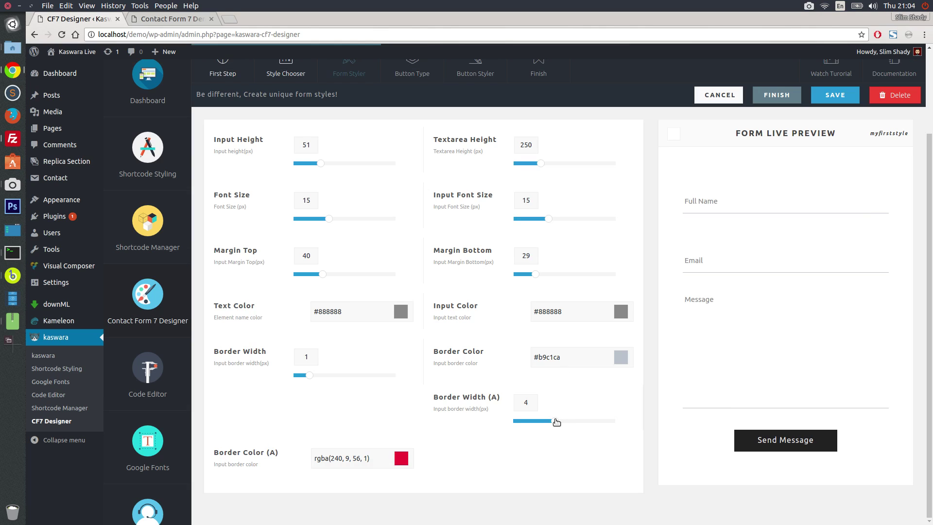
Step: Set the active border width to 2 px and the textarea height to 240 px
drag(543, 423, 536, 423)
scroll(545, 211, up, 2)
drag(541, 215, 539, 216)
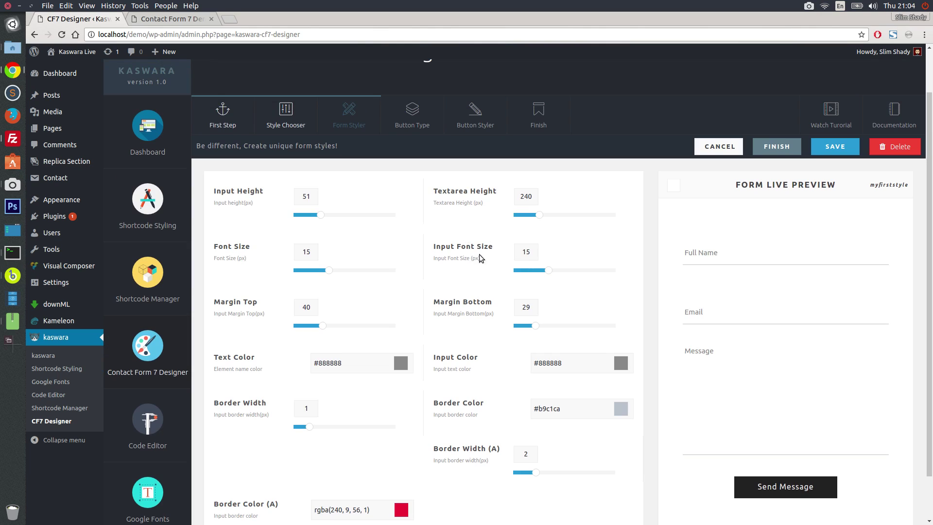
Step: Reduce the form's font size and set the input font size to 13 px
mouse_move(546, 270)
mouse_down()
mouse_move(531, 271)
mouse_move(551, 271)
mouse_up()
mouse_move(329, 272)
mouse_down()
mouse_move(368, 271)
mouse_move(305, 270)
mouse_move(320, 270)
mouse_up()
drag(551, 270, 544, 274)
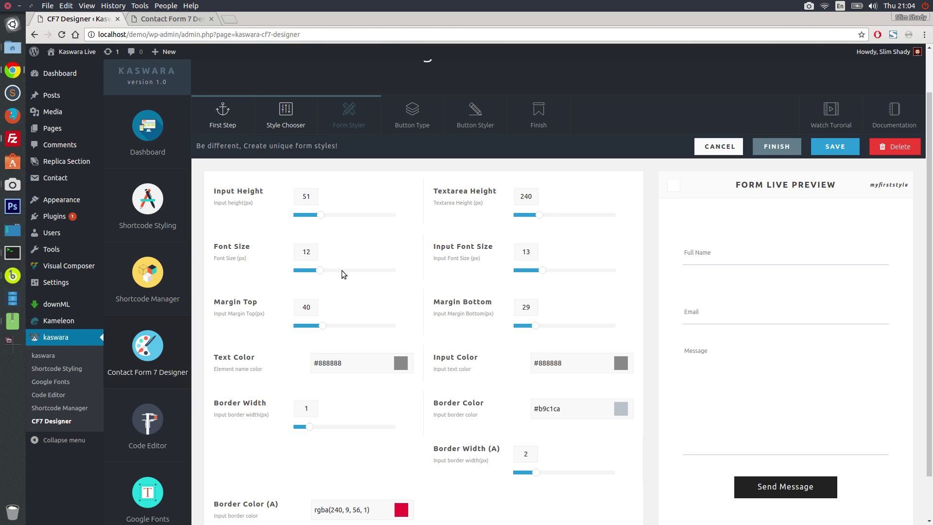
drag(322, 272, 322, 274)
Step: After trying Push Left, switch the submit button type to Rotate Bottom and set the button width to 100%
click(416, 117)
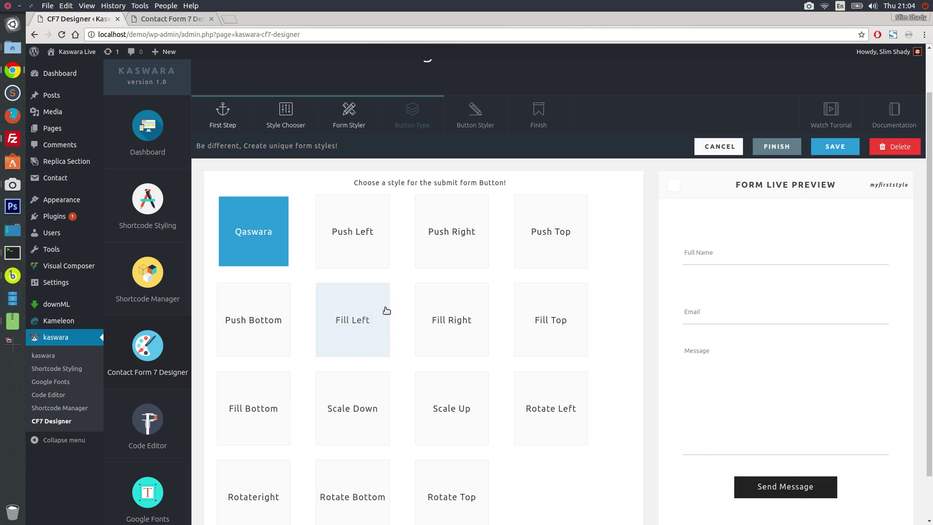
click(358, 254)
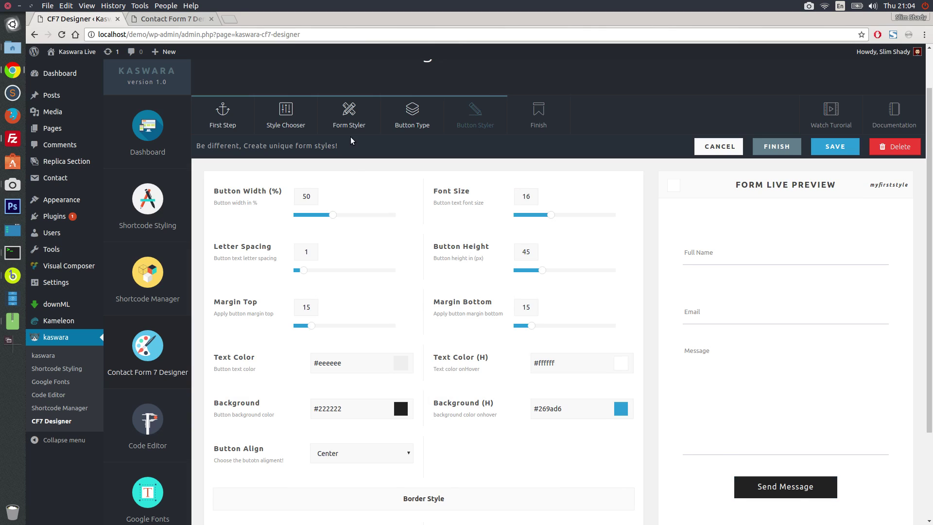
click(412, 115)
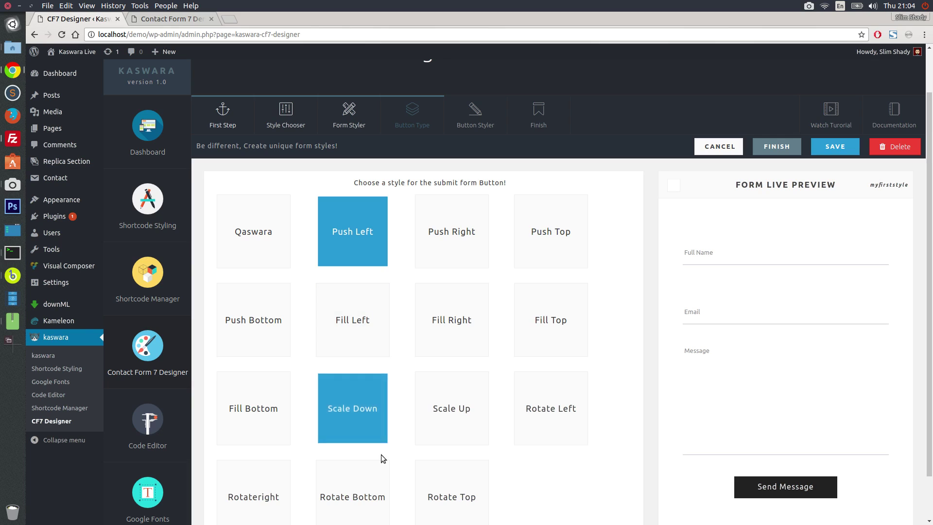
click(355, 495)
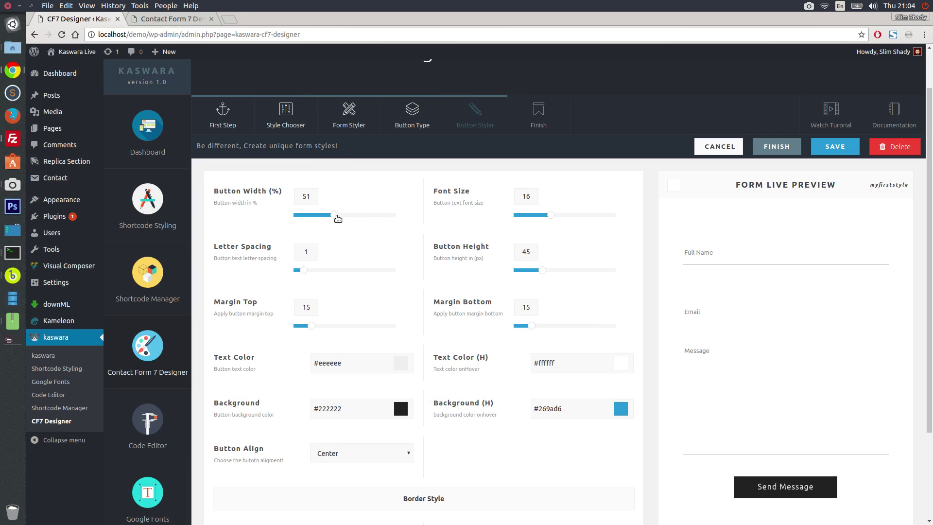
drag(338, 218, 413, 219)
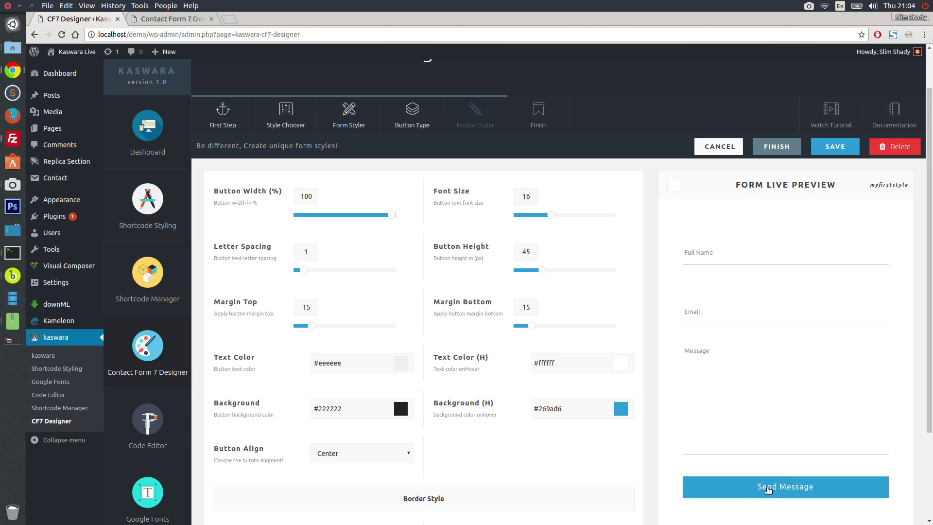
Step: Set the submit button's font size to 14, height to 50 px and top margin to 36
drag(552, 218, 547, 218)
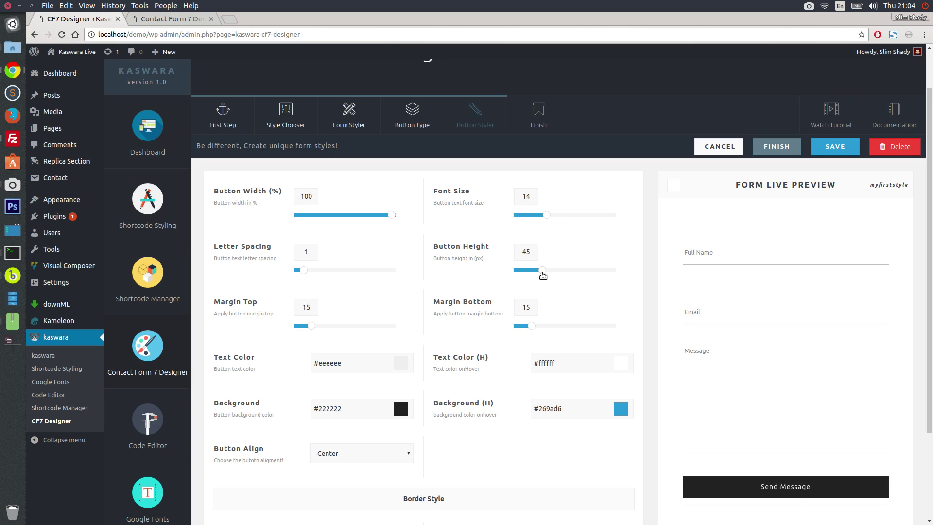
drag(545, 273, 549, 273)
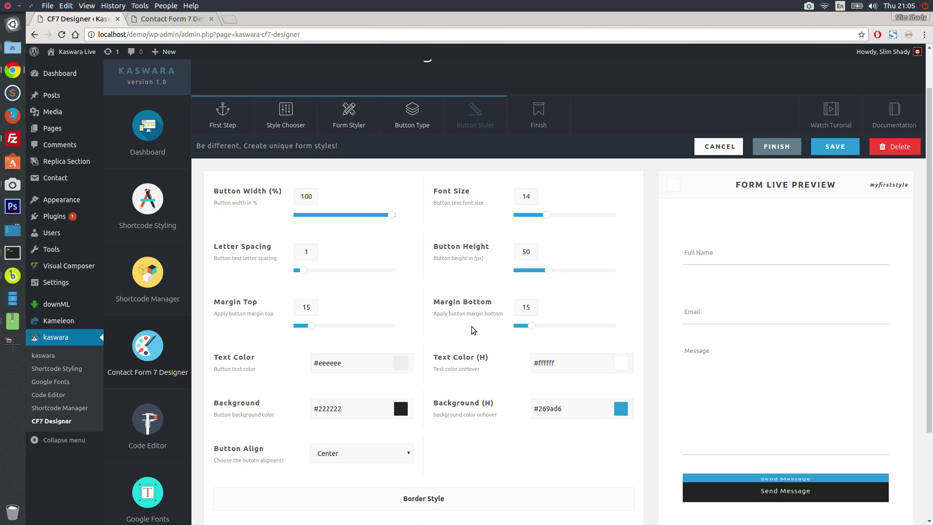
mouse_move(303, 270)
mouse_down()
mouse_move(339, 275)
mouse_move(307, 275)
mouse_up()
drag(313, 330, 332, 329)
Step: Set the submit button's background color to near-black rgba(10, 10, 10, 1)
scroll(505, 280, down, 2)
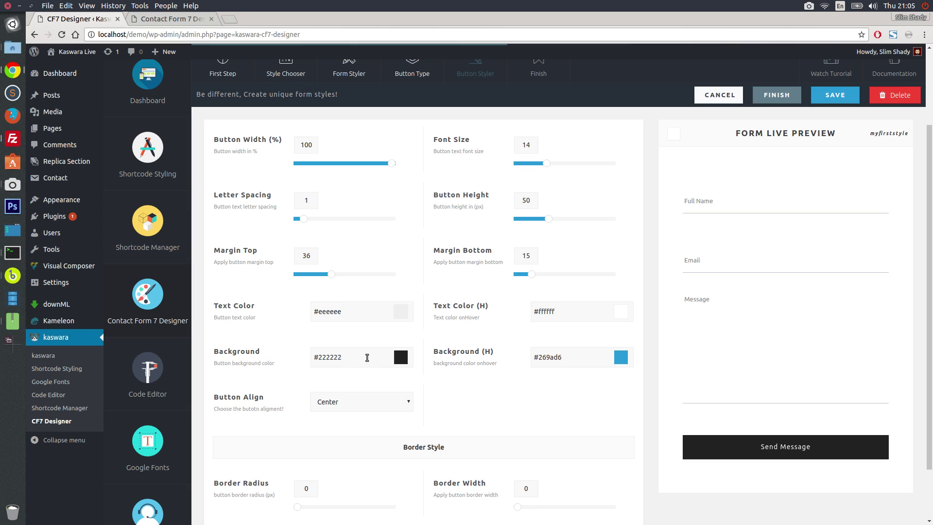
click(367, 358)
click(389, 366)
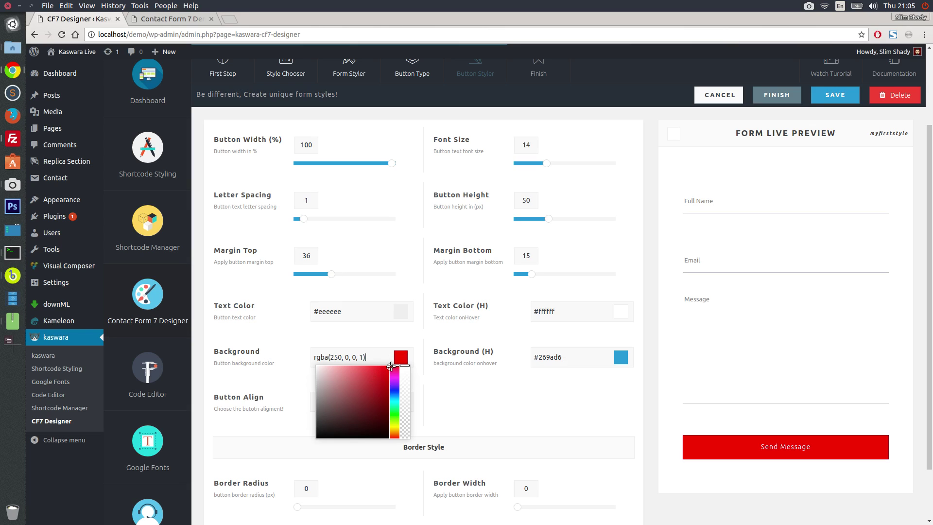
mouse_move(389, 367)
mouse_down()
mouse_move(355, 422)
mouse_move(302, 436)
mouse_up()
click(547, 408)
Step: Set the submit button's hover background color to red rgba(247, 5, 41, 1)
click(605, 358)
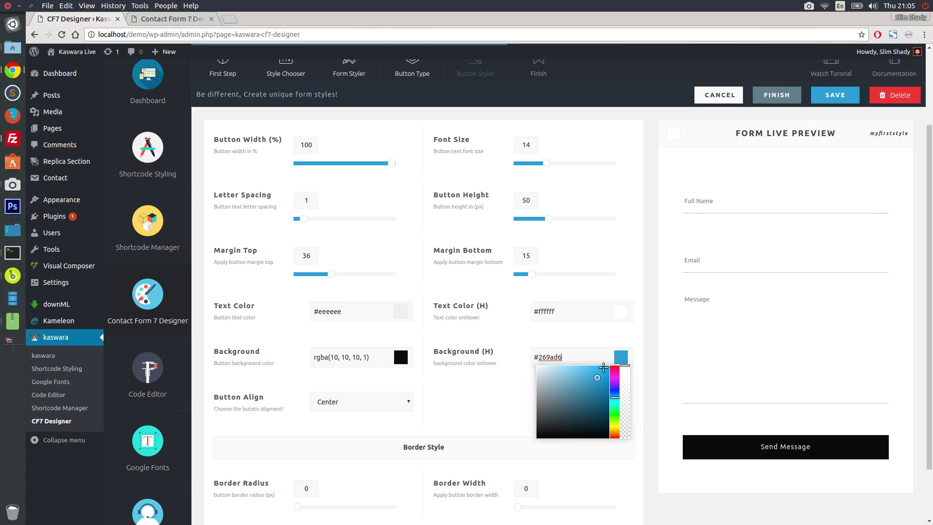
click(617, 373)
drag(617, 370, 609, 368)
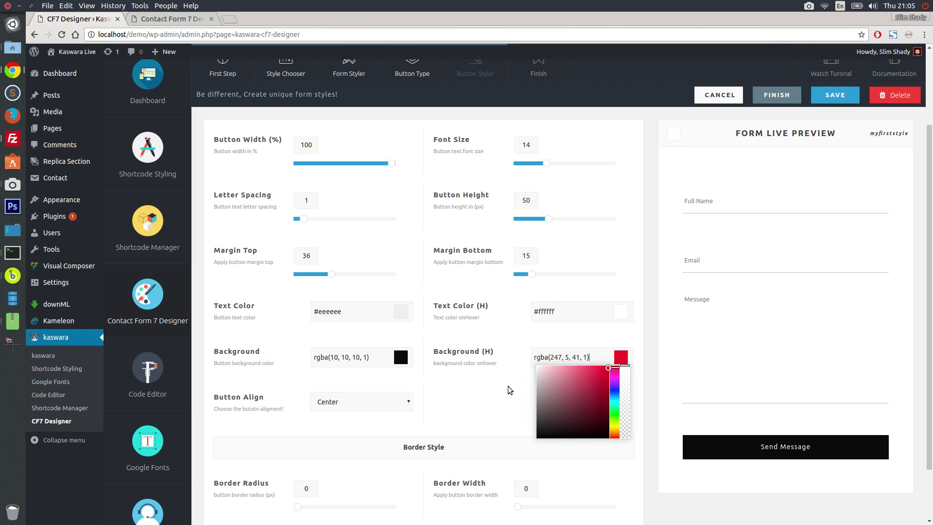
click(509, 389)
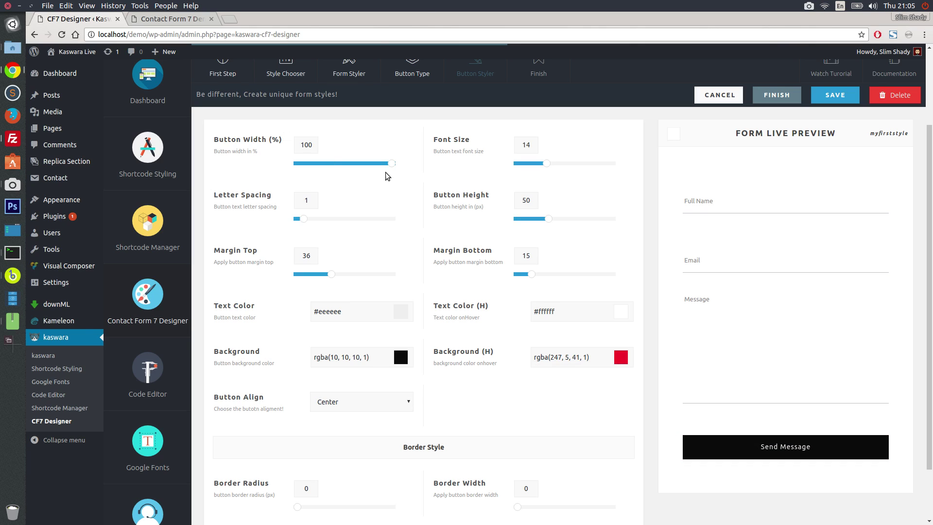
Step: Reduce the submit button's width to 60%, try Left and Right alignment, and set the alignment back to Center
drag(392, 167, 345, 170)
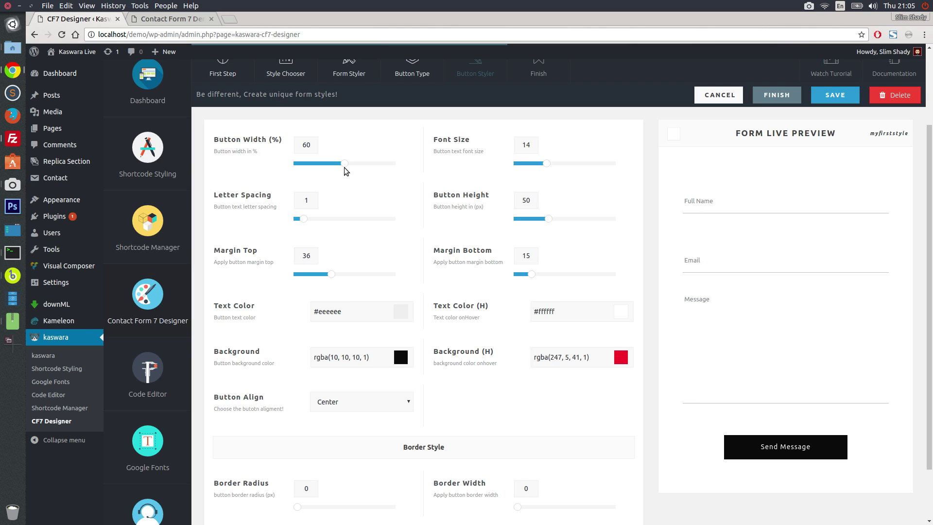
click(373, 401)
click(349, 415)
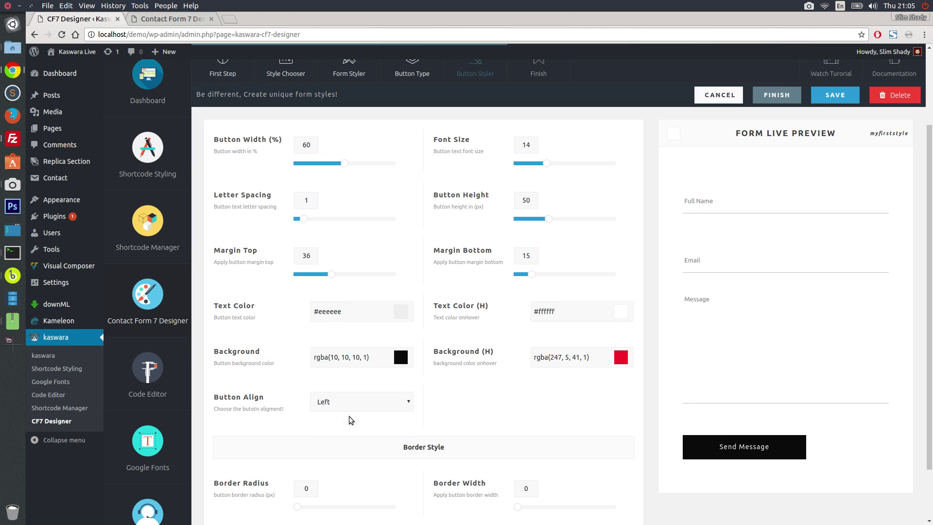
click(357, 406)
click(349, 431)
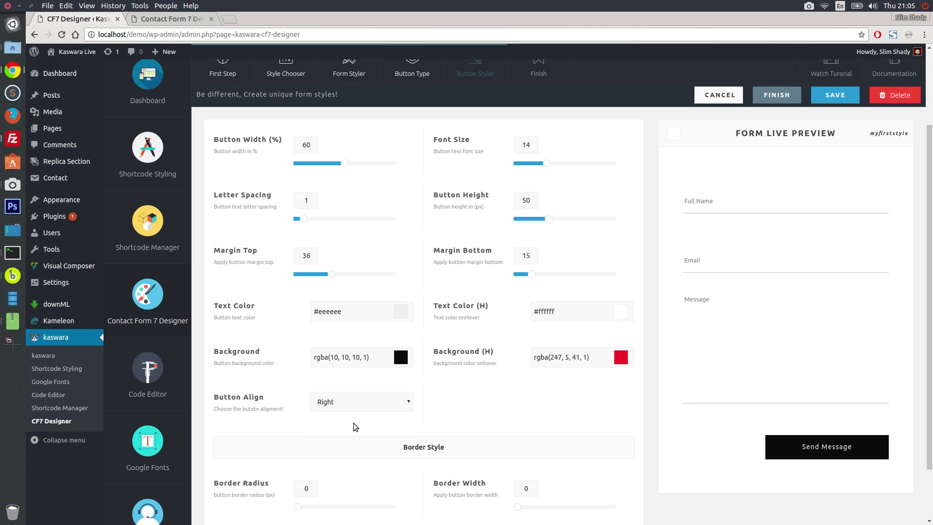
click(360, 406)
click(356, 421)
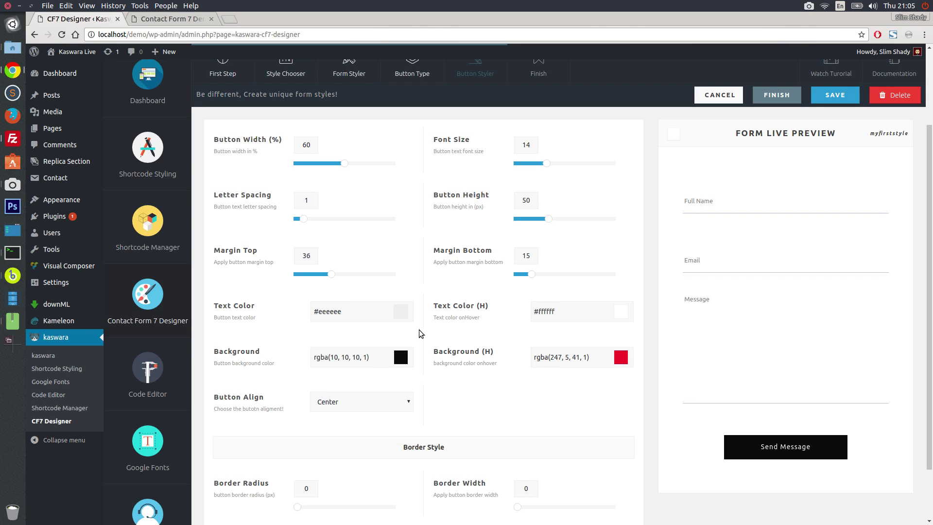
Step: Try a 1 px border on the submit button, color it rgba(240, 0, 0, 1), and return the border width to 0
scroll(434, 217, down, 3)
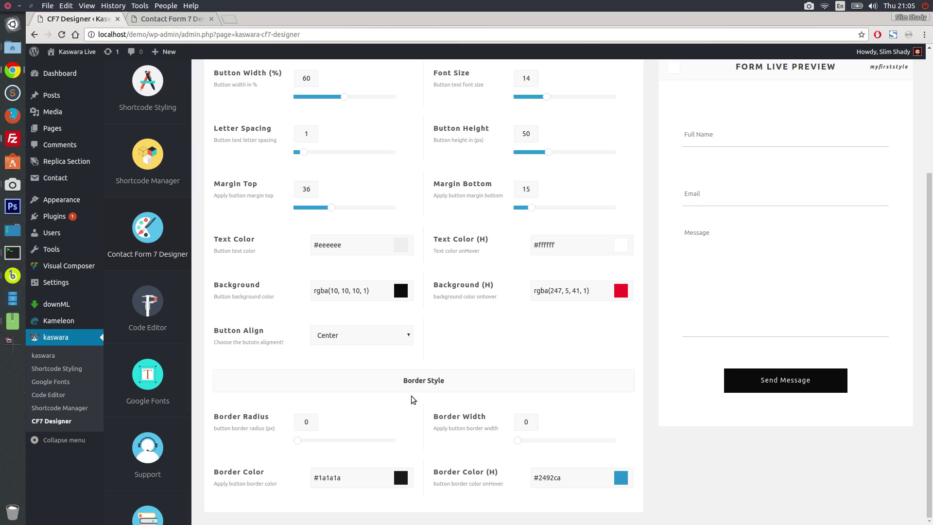
mouse_move(297, 440)
mouse_down()
mouse_move(322, 440)
mouse_move(275, 437)
mouse_move(293, 433)
mouse_up()
drag(517, 441, 525, 445)
click(361, 477)
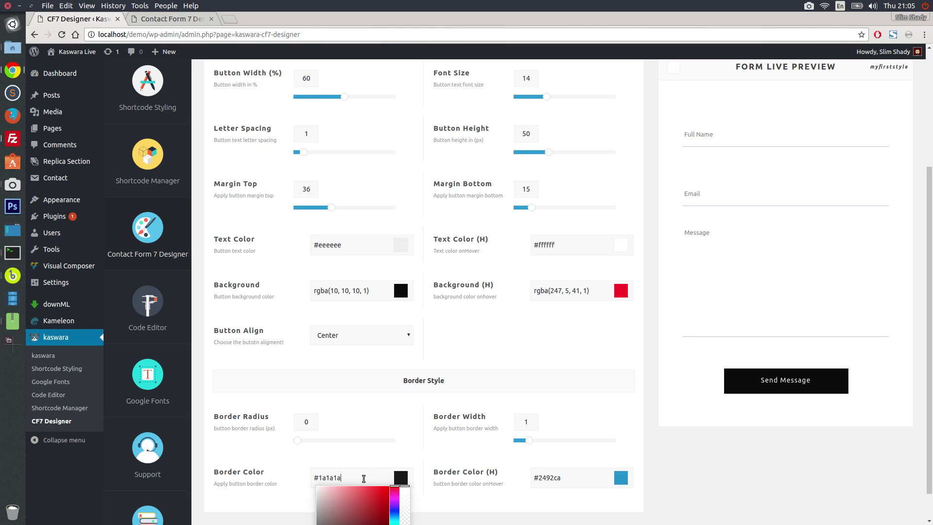
drag(369, 499, 391, 489)
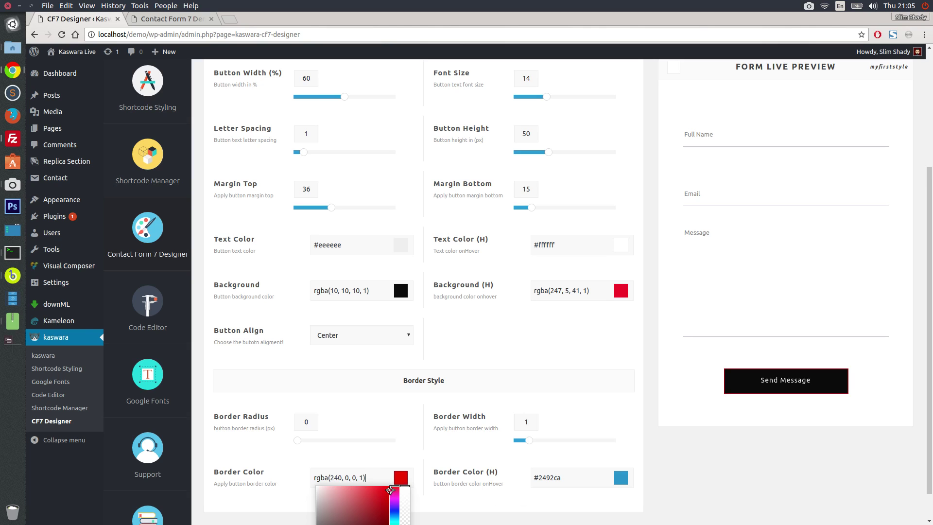
drag(529, 440, 477, 442)
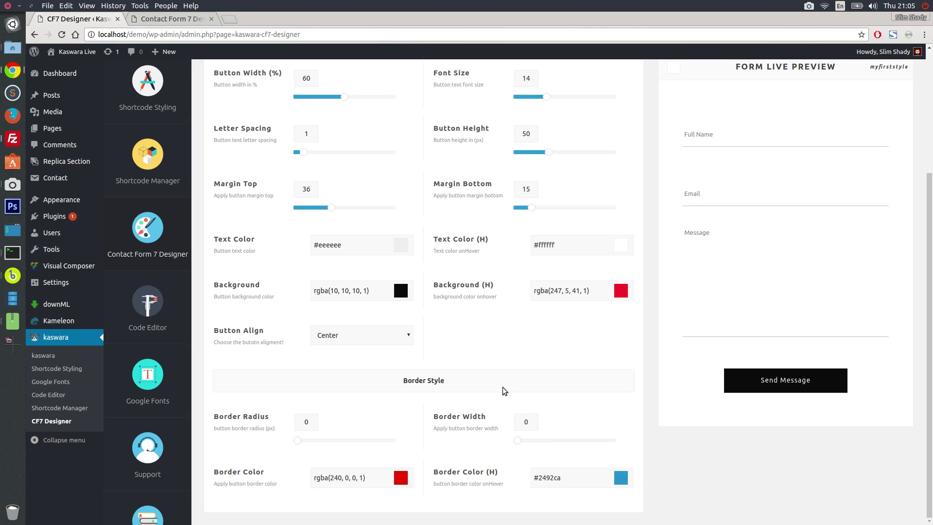
Step: Go to the designer's final stage and save the form style
scroll(503, 385, up, 3)
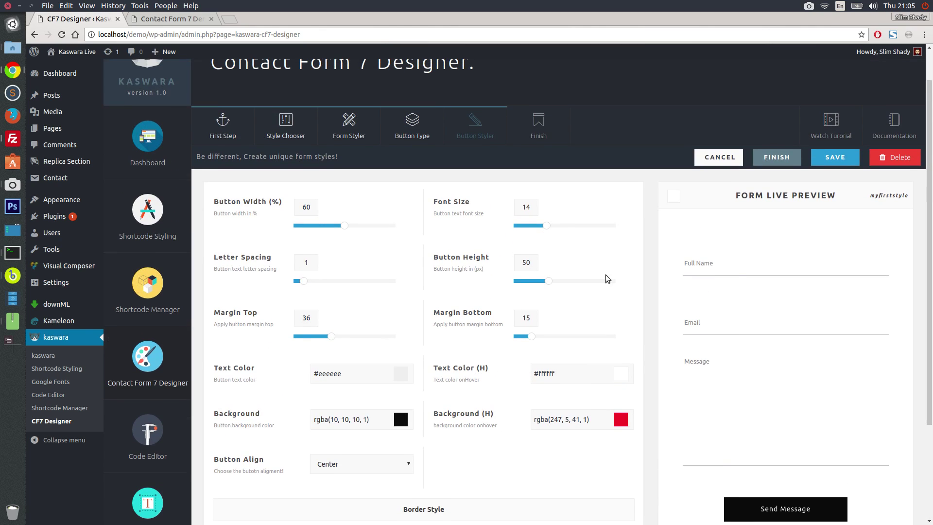
click(537, 119)
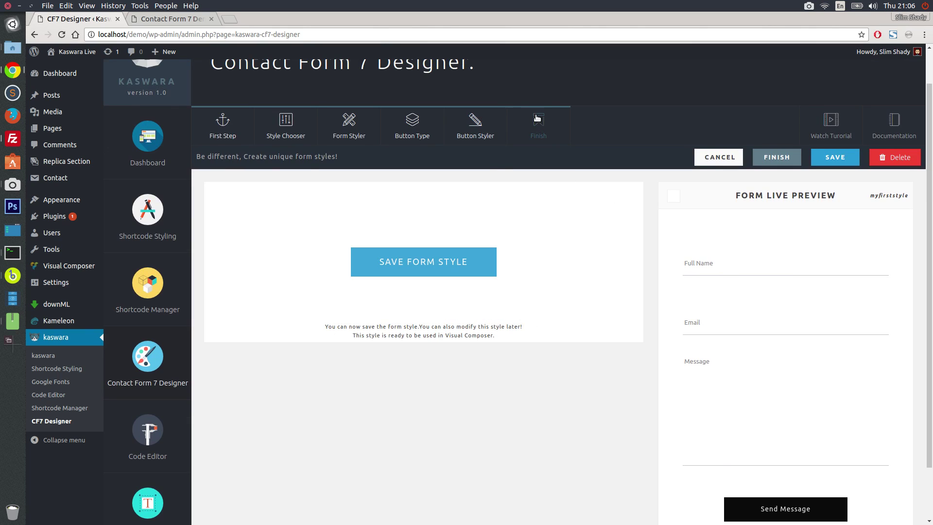
click(458, 261)
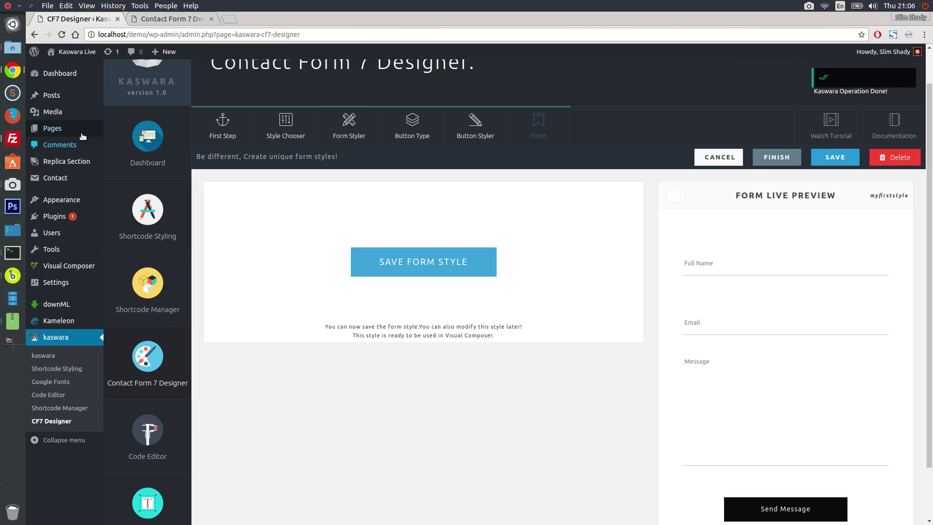
Step: Open the Contact Form 7 Demo page for editing
mouse_move(67, 129)
click(124, 128)
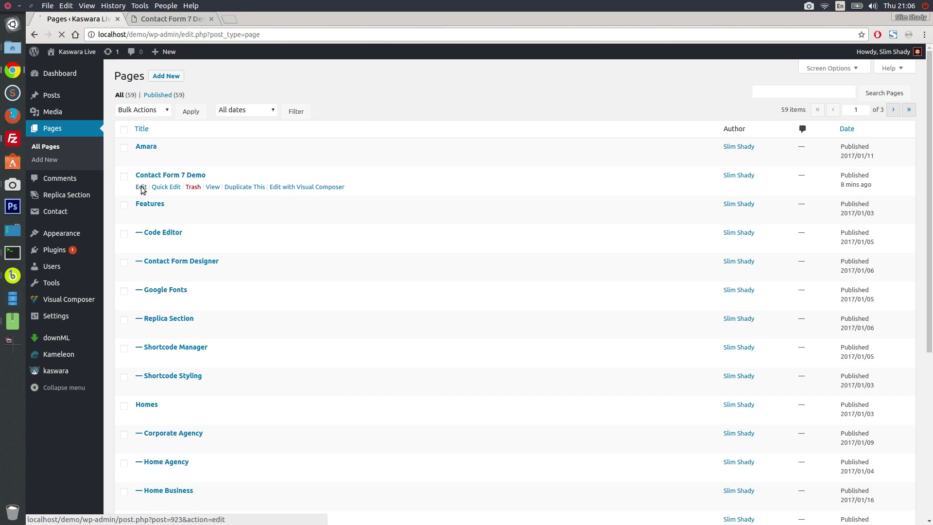
click(141, 186)
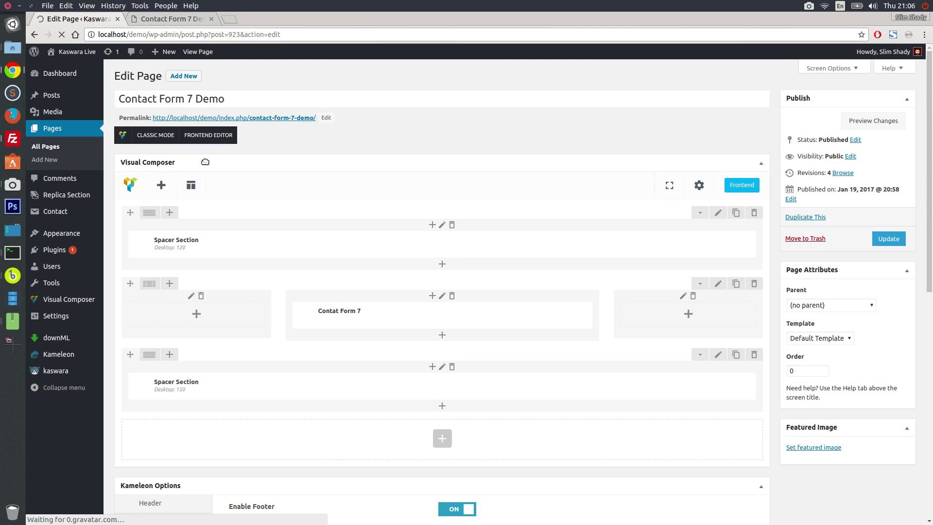
Step: Apply the CF7 style myfirststyle to the page's contact form element, save the element settings and update the page
click(446, 317)
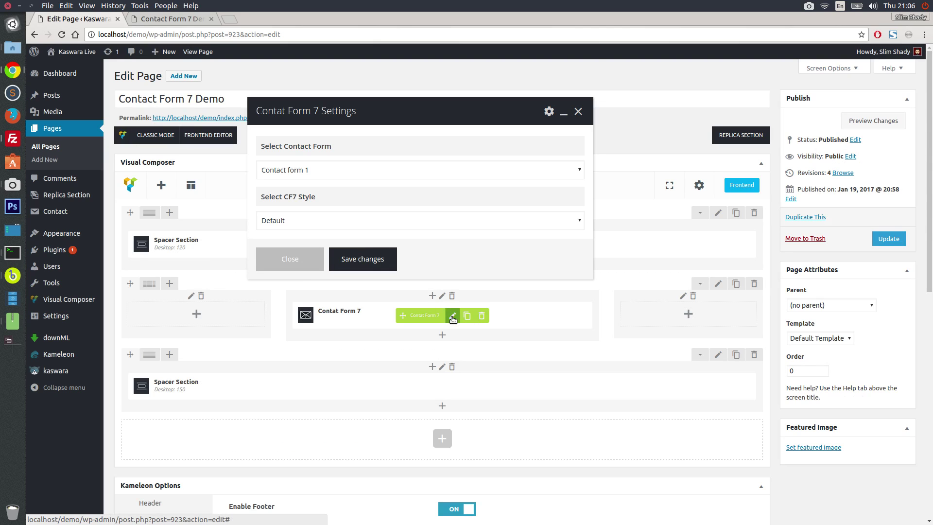
click(334, 224)
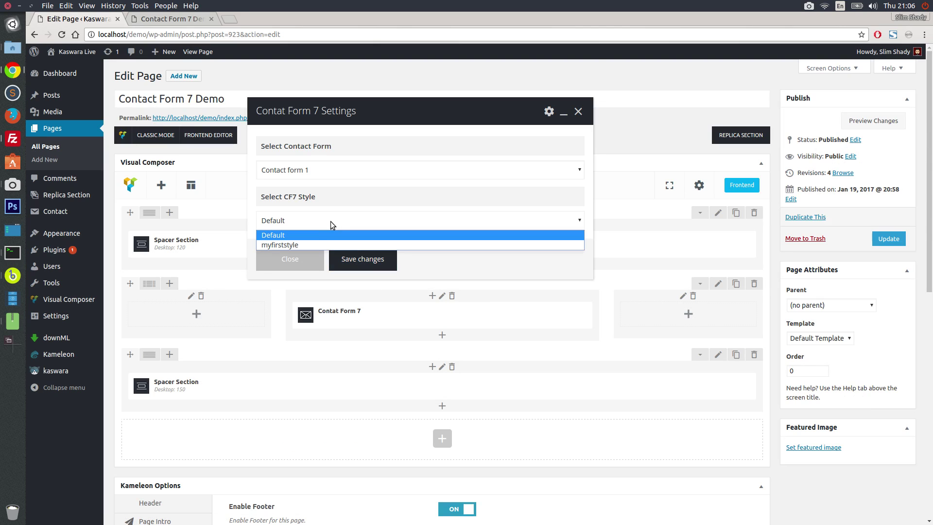
click(299, 244)
click(367, 259)
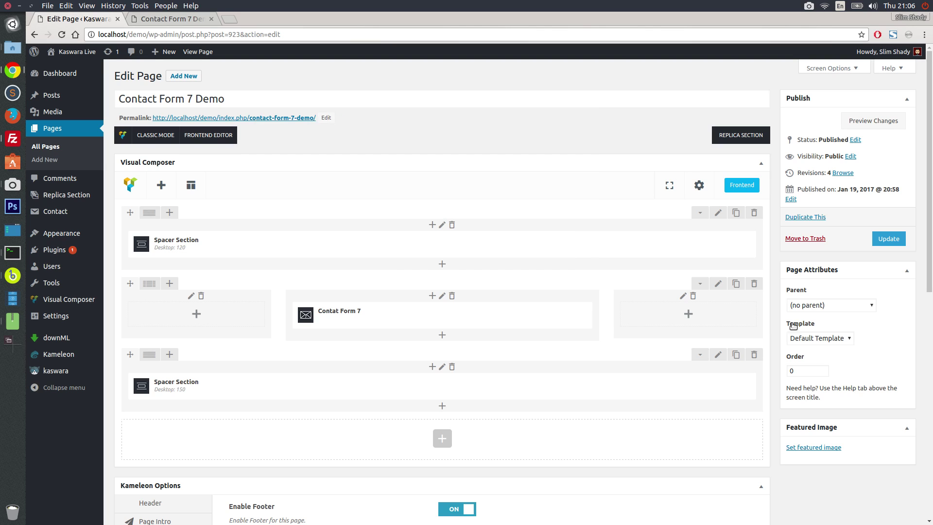
click(880, 237)
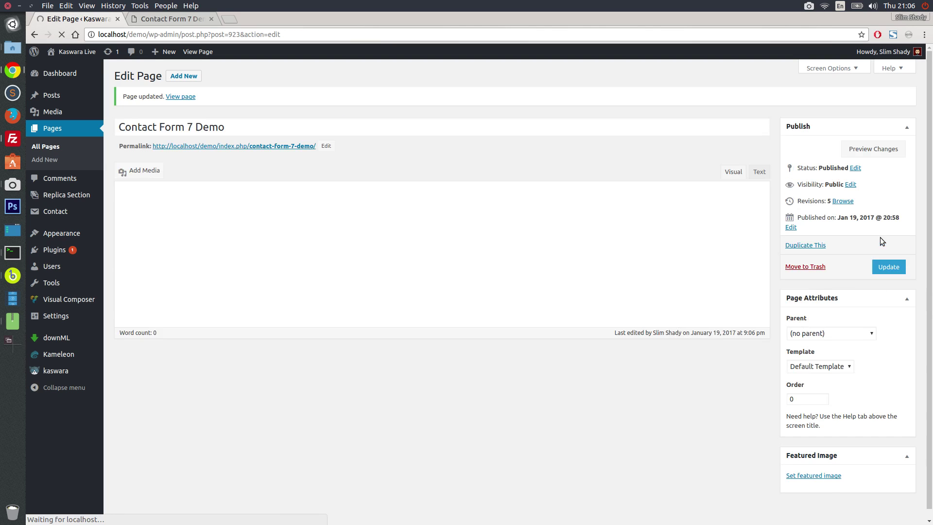
Step: Reload the published demo page and check the styled name, email and subject fields and the submit button
click(175, 20)
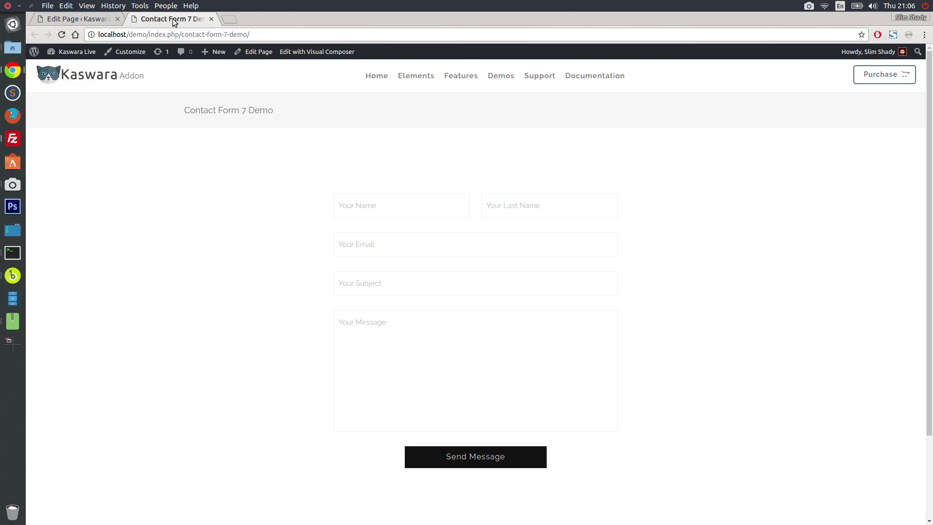
click(61, 34)
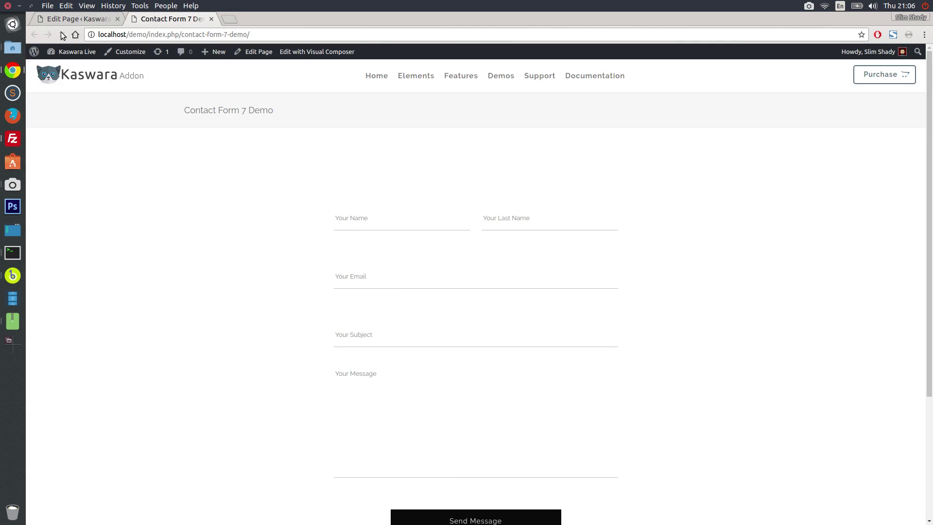
click(373, 222)
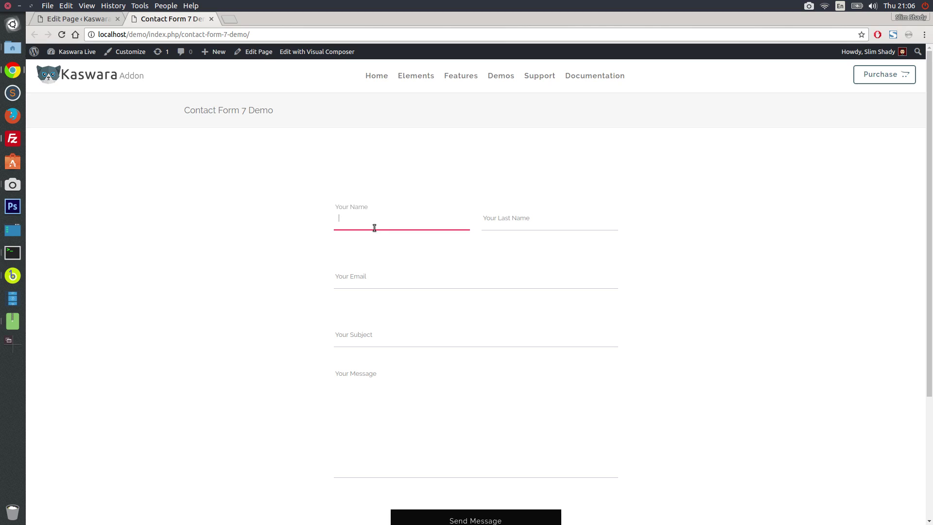
click(381, 282)
click(384, 334)
scroll(243, 294, down, 4)
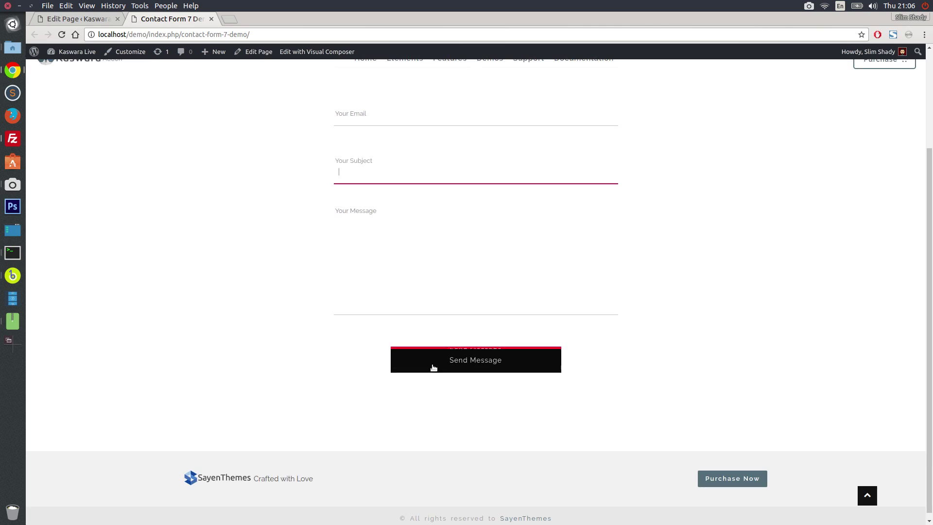
scroll(281, 274, up, 3)
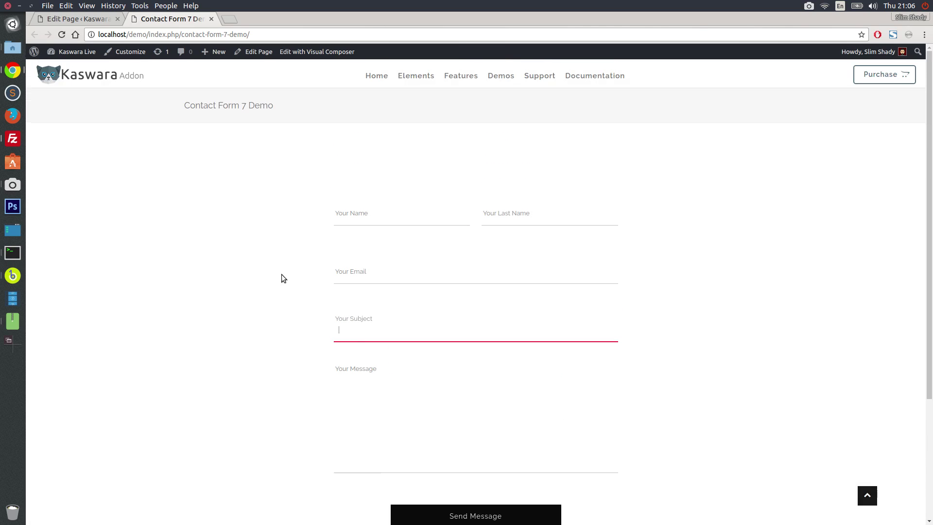
Step: Return to the Contact Form 7 Designer and open the saved style myfirststyle for editing
click(77, 19)
mouse_move(68, 371)
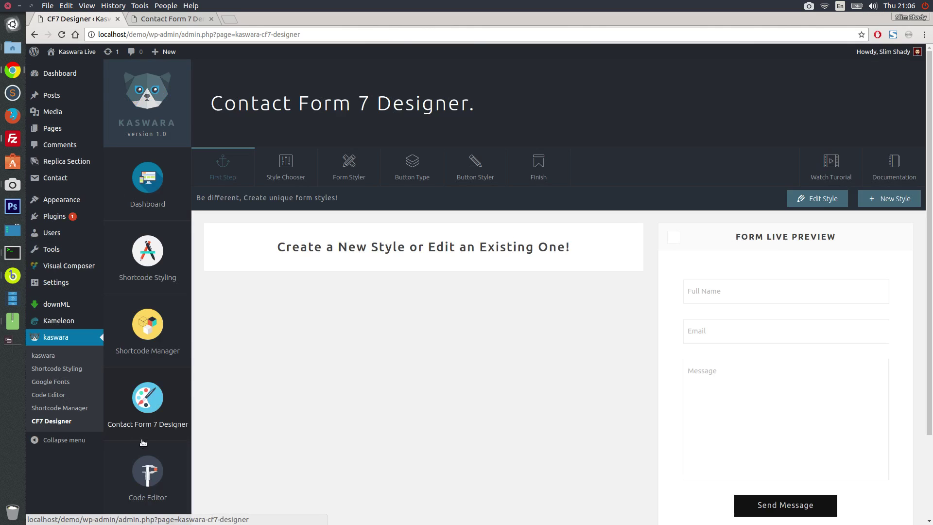
click(815, 204)
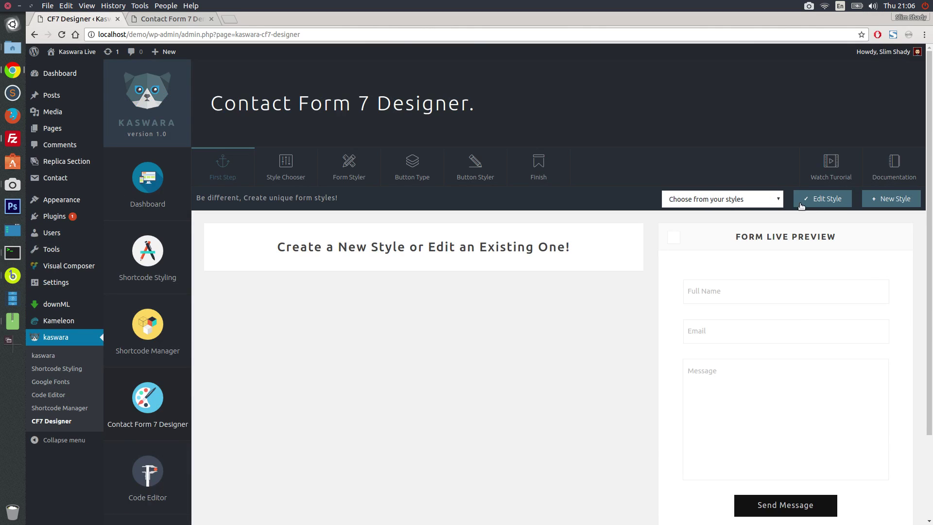
click(767, 203)
click(706, 221)
click(811, 200)
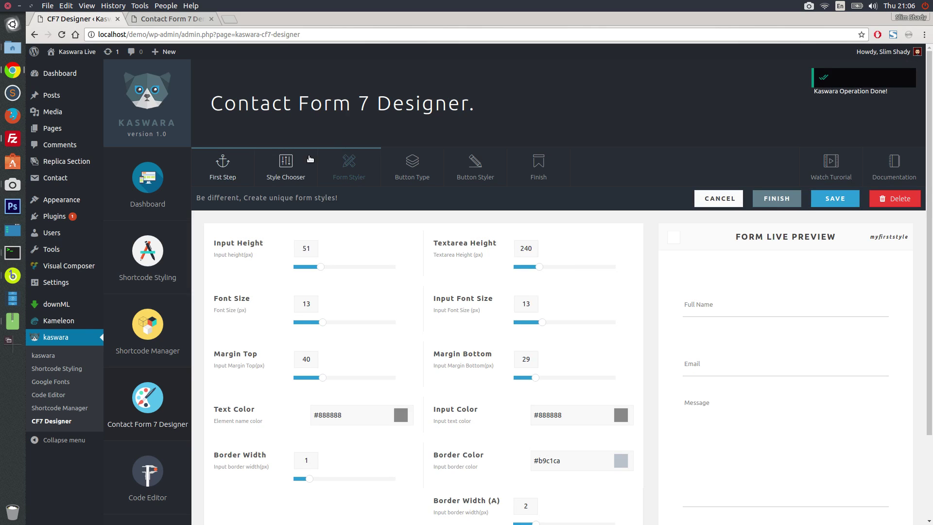
Step: Switch the contact form's base style to Akira and check the form in the live preview
click(282, 168)
scroll(515, 248, down, 2)
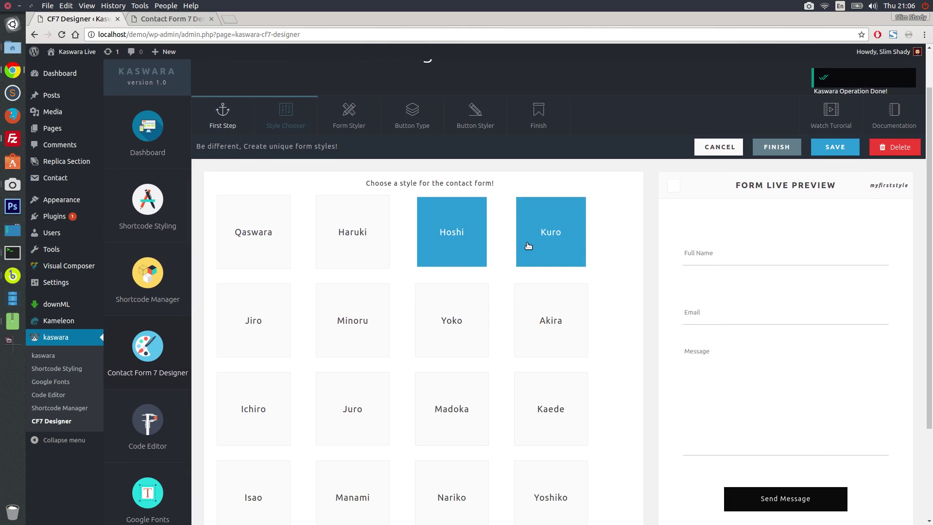
click(559, 333)
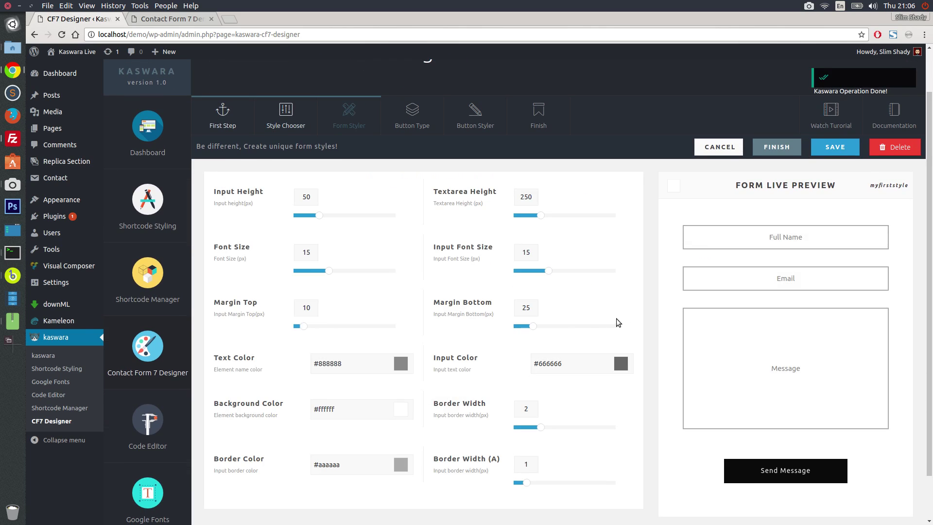
click(733, 238)
drag(704, 219, 639, 248)
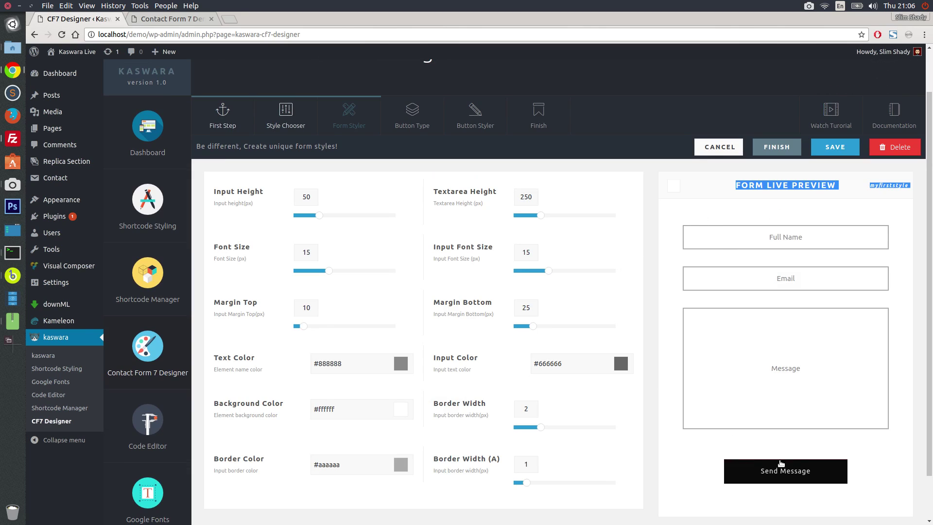
Step: Save the Akira version of the style and reload the published demo page to check the contact form
click(827, 145)
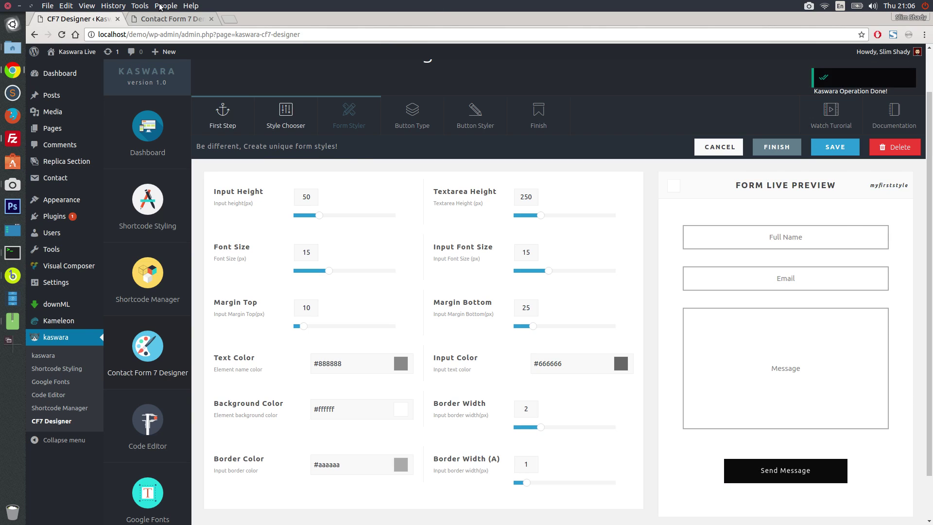
click(166, 19)
click(61, 35)
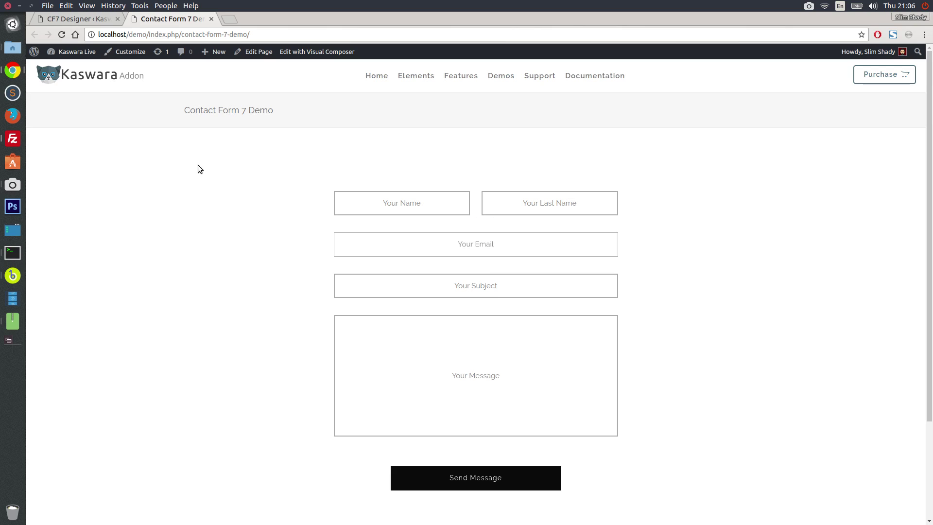
Step: Return to the CF7 Designer, switch the contact form's base style to Madoka and save the style
click(73, 18)
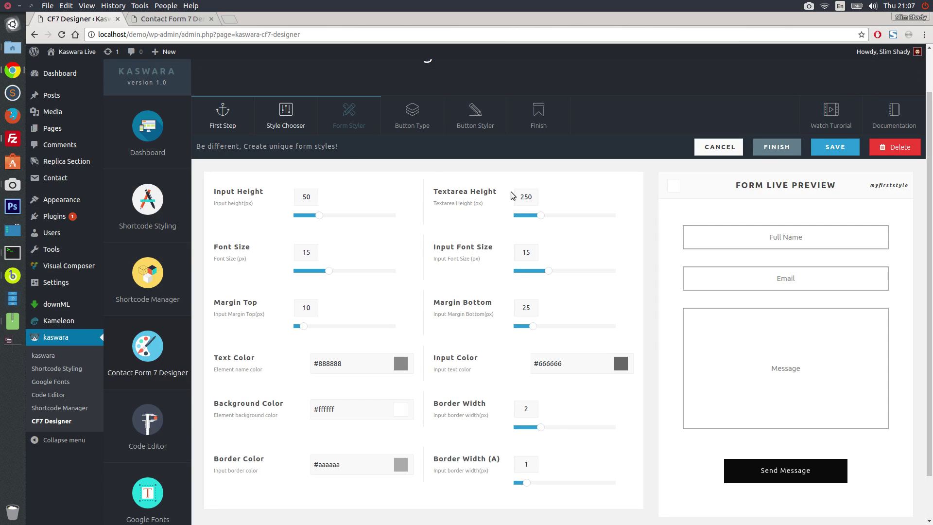
click(282, 117)
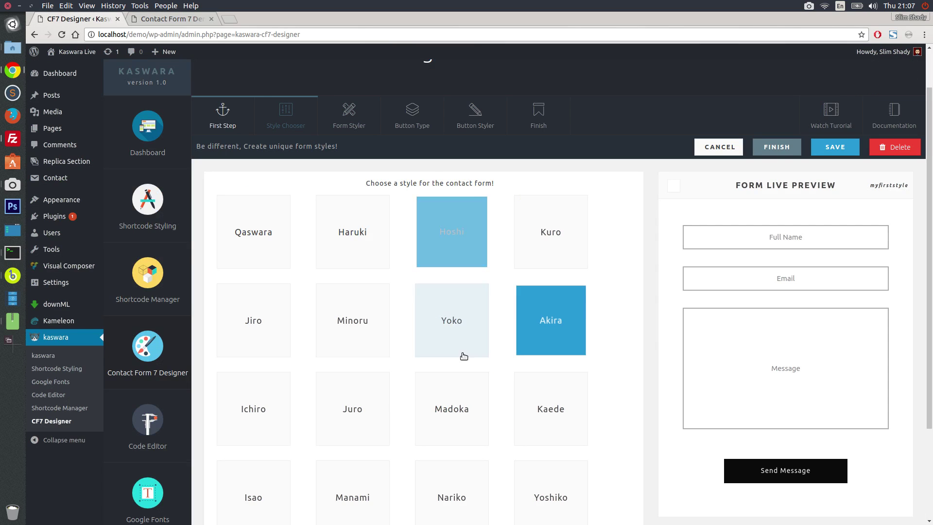
click(461, 398)
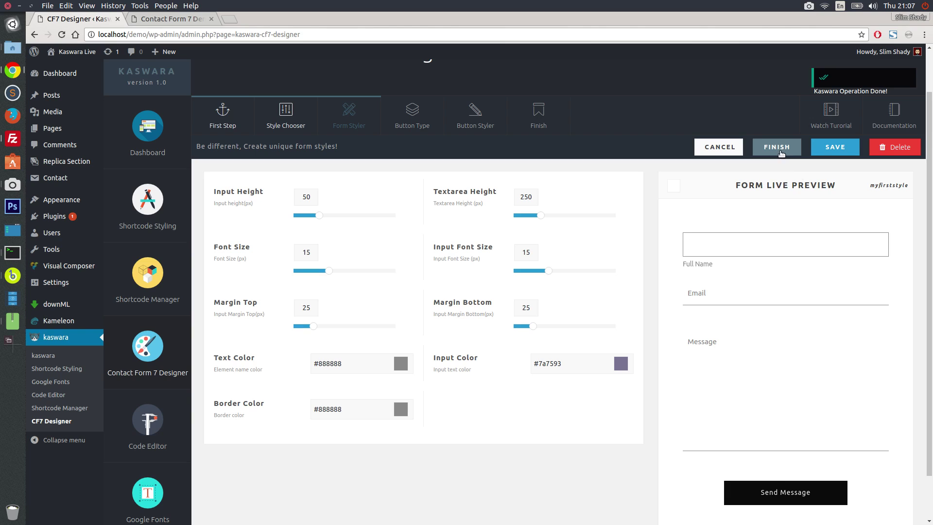
click(827, 145)
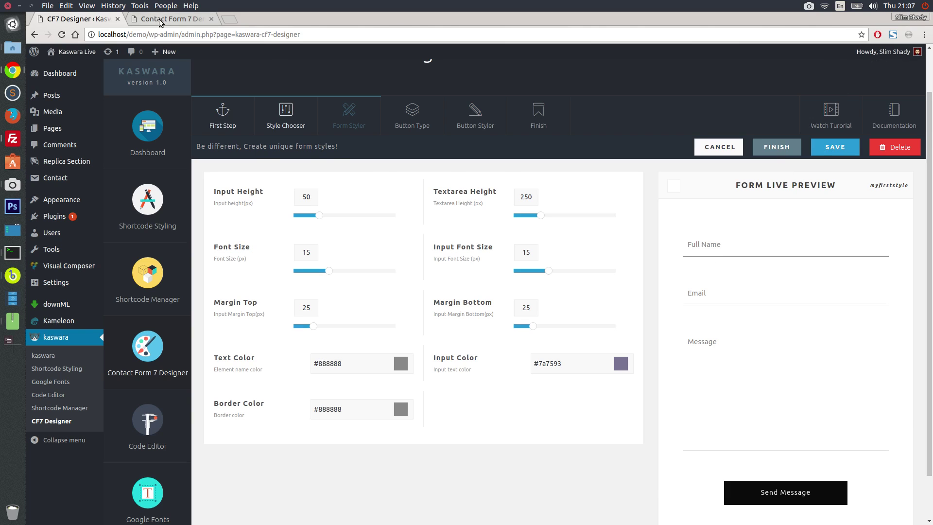
Step: Reload the published demo page and check the focus effect on the name, last name and email fields
click(163, 20)
click(62, 35)
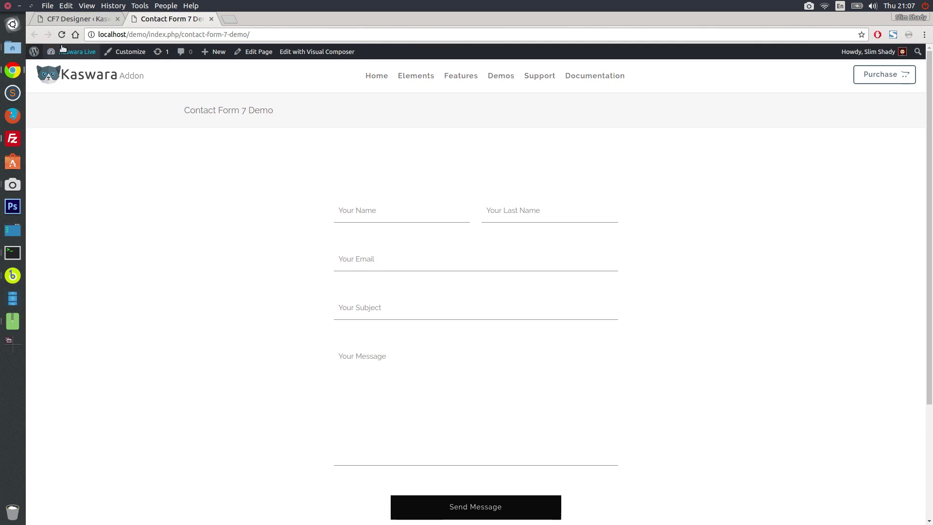
click(382, 218)
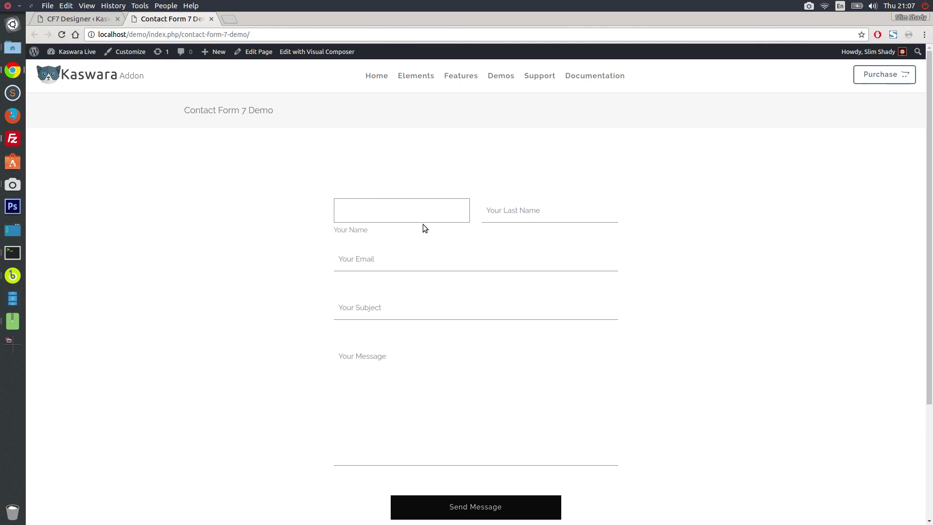
click(486, 213)
click(464, 256)
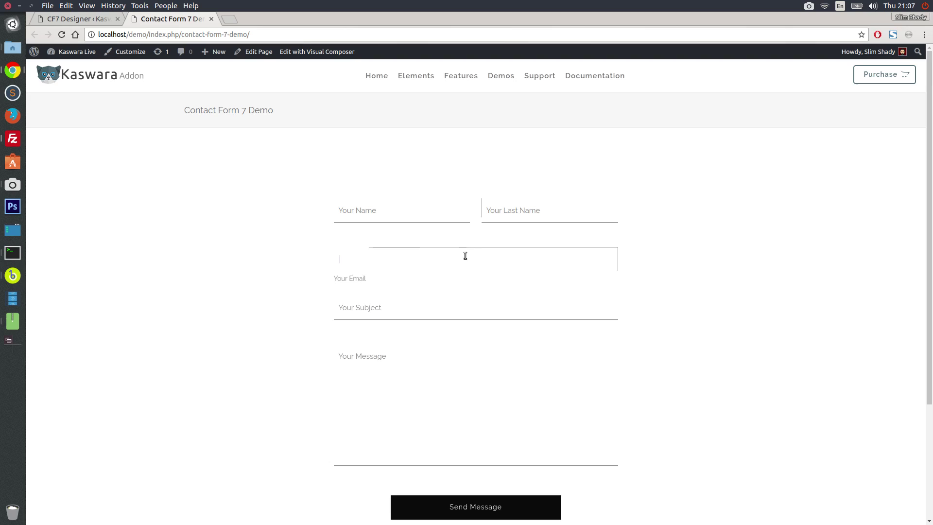
click(259, 249)
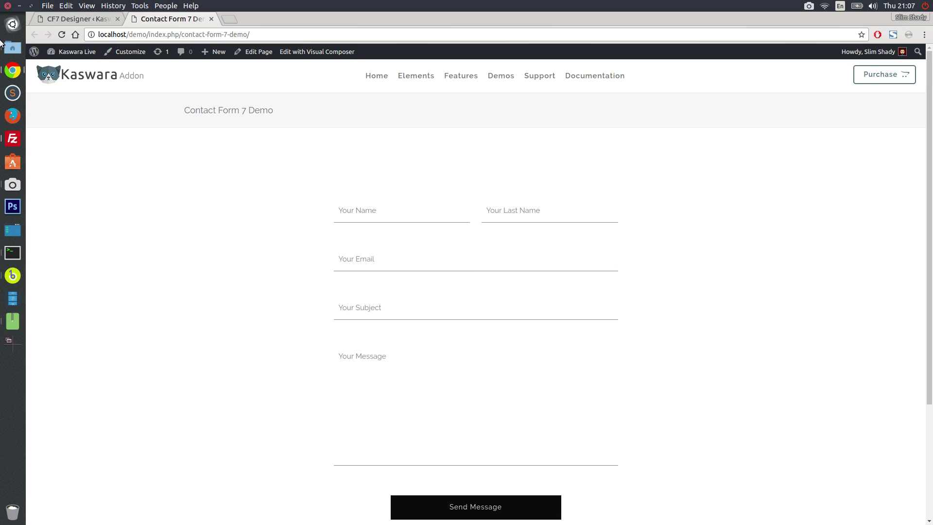